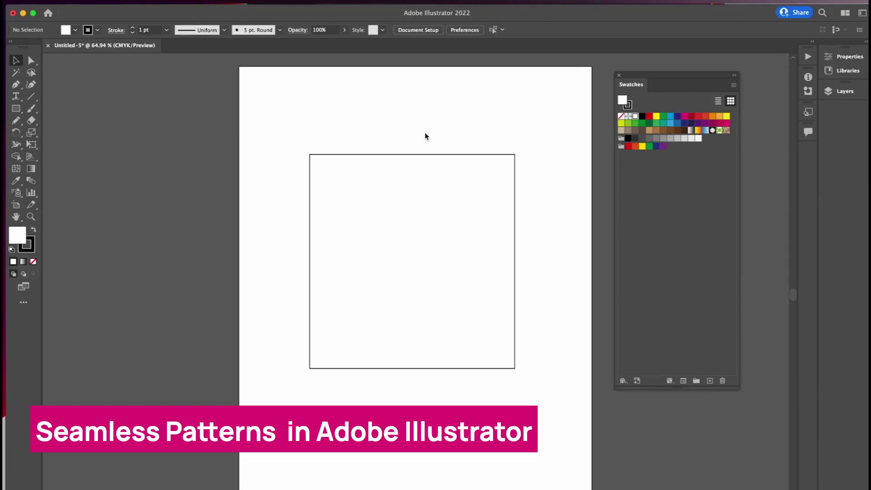
Select the square and fill it in turn with yellow, the yellow-to-red gradient and the green floral pattern
left_click_drag(296, 151, 524, 378)
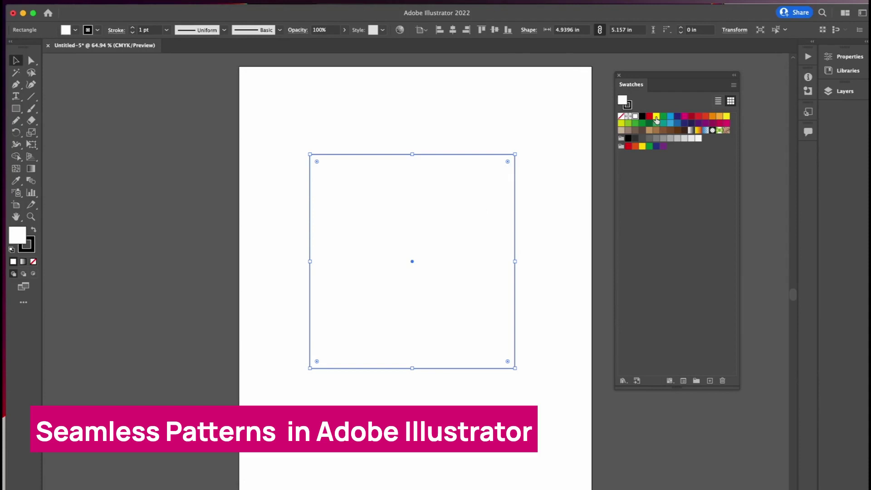
left_click(656, 117)
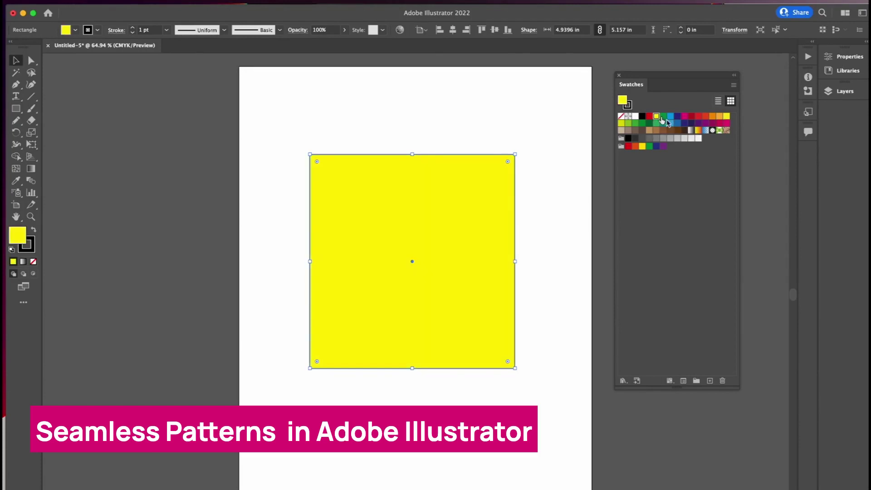
left_click(698, 130)
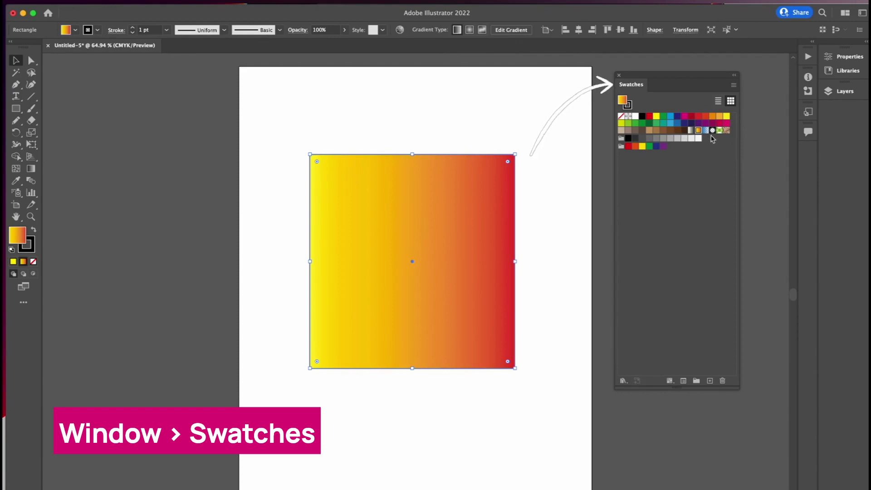
left_click(719, 130)
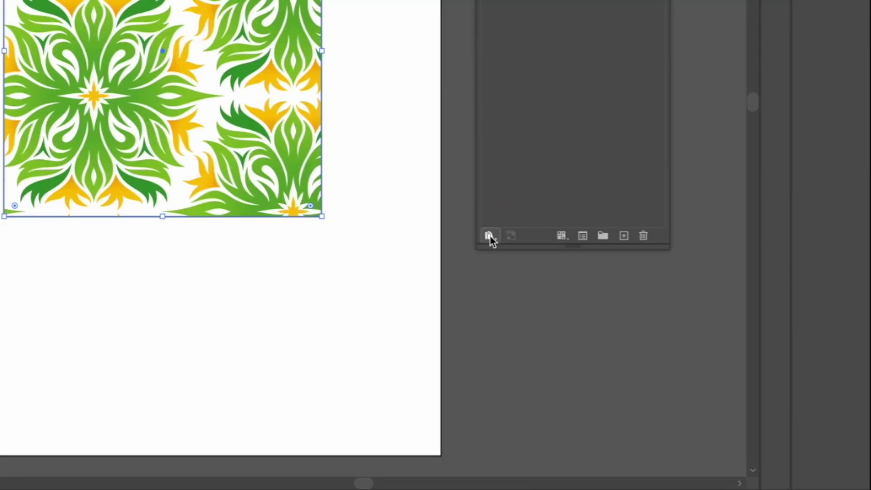
Open the Decorative Legacy pattern swatch library and rearrange the two swatch windows so they clear the square
left_click(487, 236)
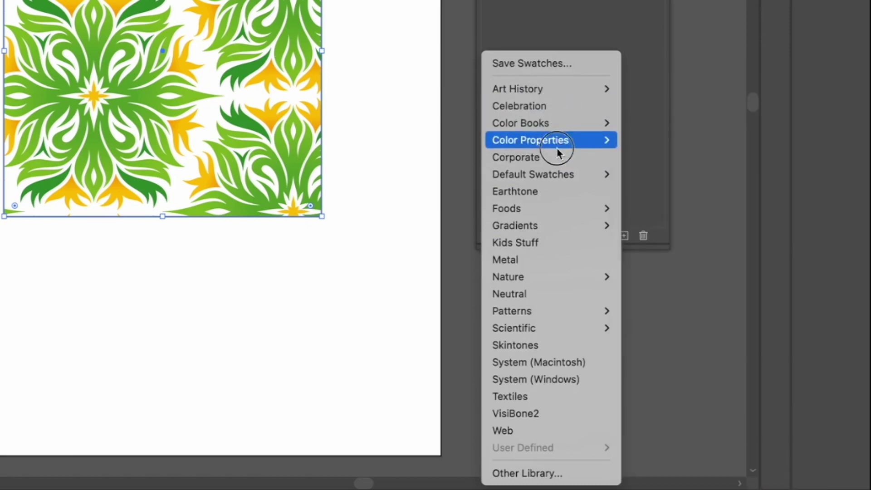
mouse_move(554, 226)
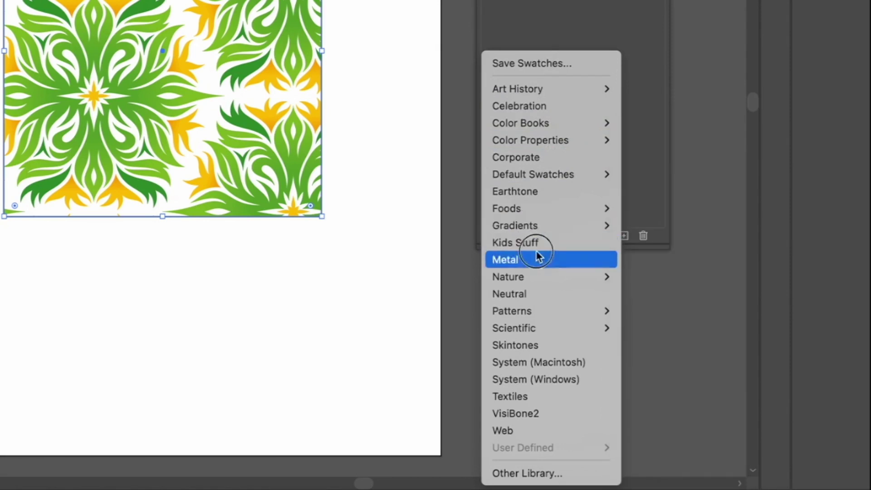
mouse_move(557, 317)
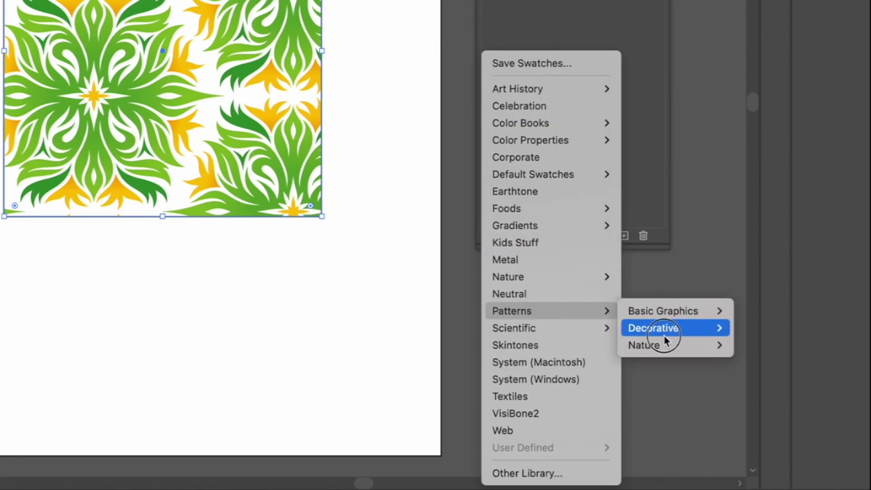
mouse_move(666, 341)
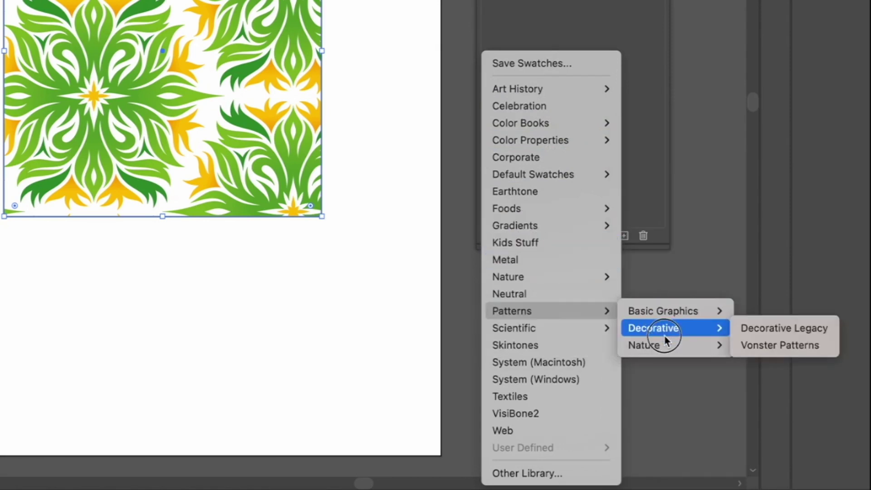
left_click(779, 326)
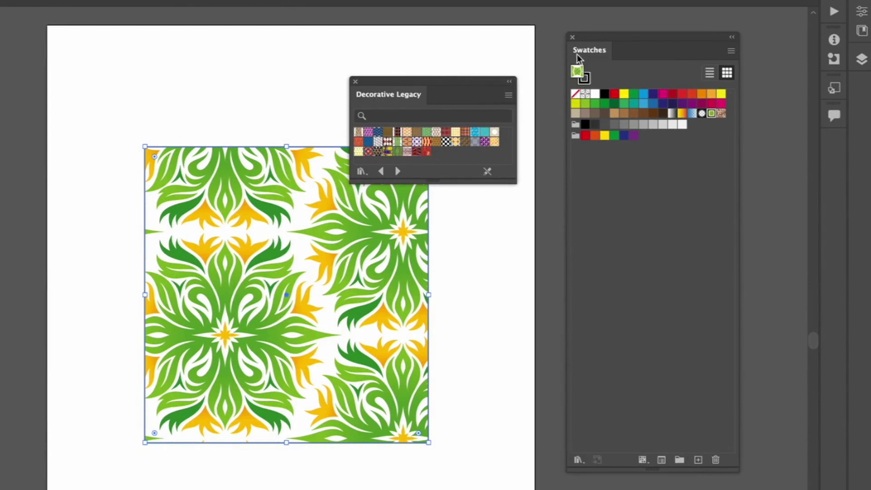
left_click_drag(595, 36, 677, 36)
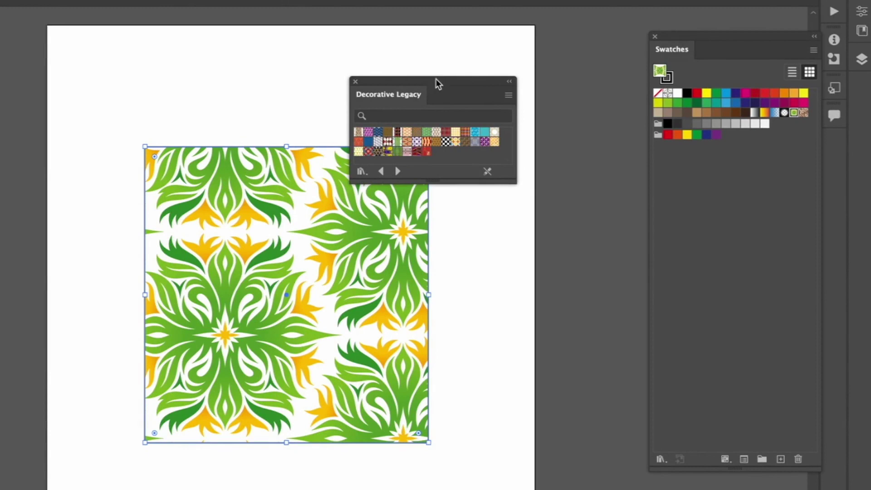
left_click_drag(437, 83, 556, 83)
Try several Decorative Legacy patterns on the square, including purple Arrows Tricolor Color, and finish with the red-and-black houndstooth
left_click(488, 137)
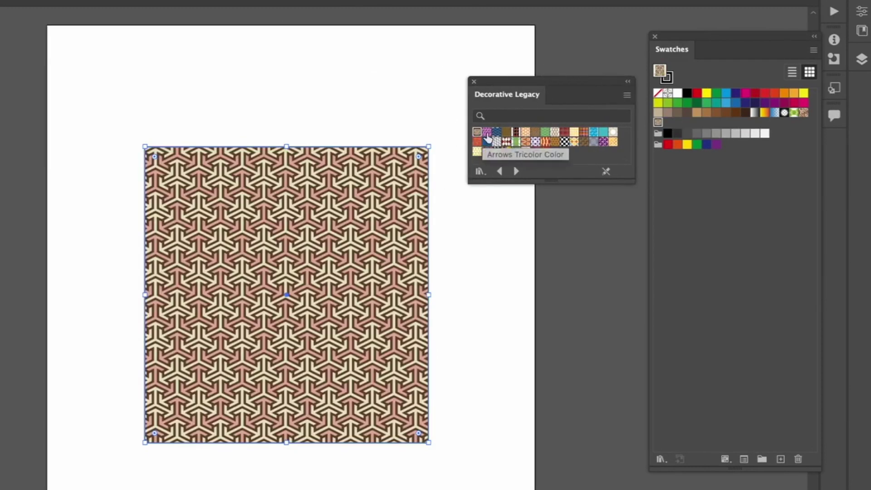
left_click(487, 135)
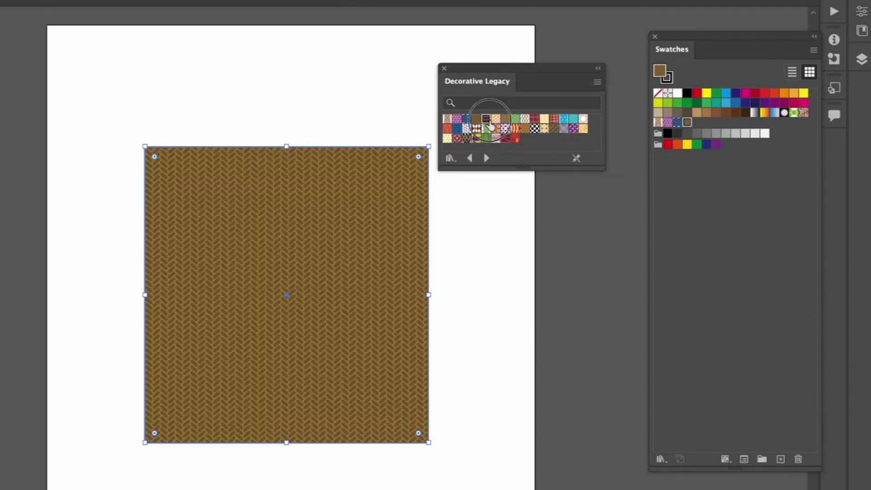
left_click(486, 120)
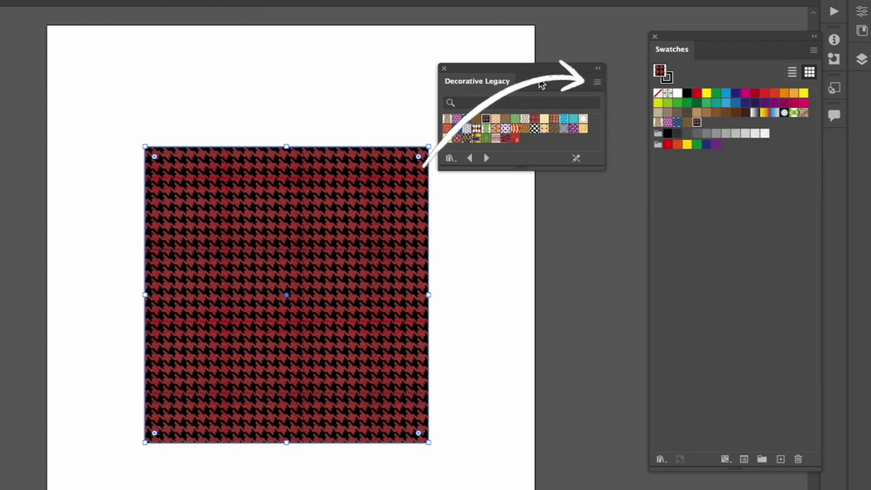
Show the Decorative Legacy swatches as large thumbnails and enlarge the library window to fit them all
left_click(598, 84)
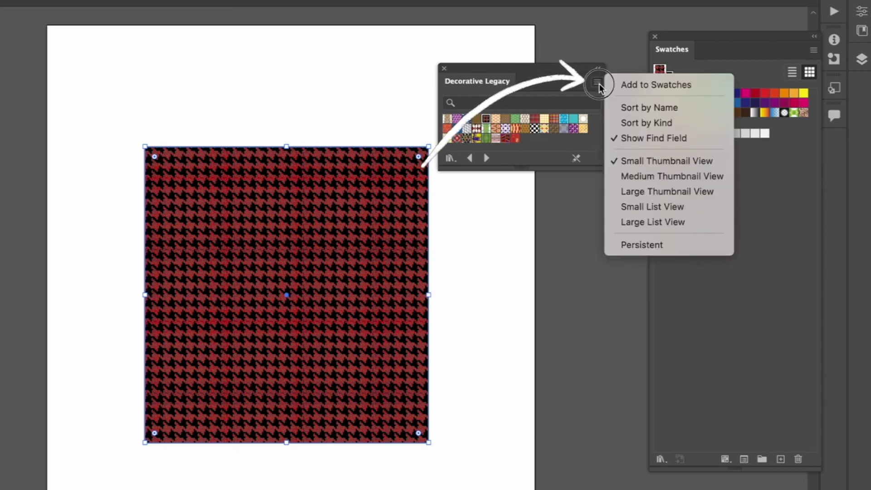
left_click(672, 193)
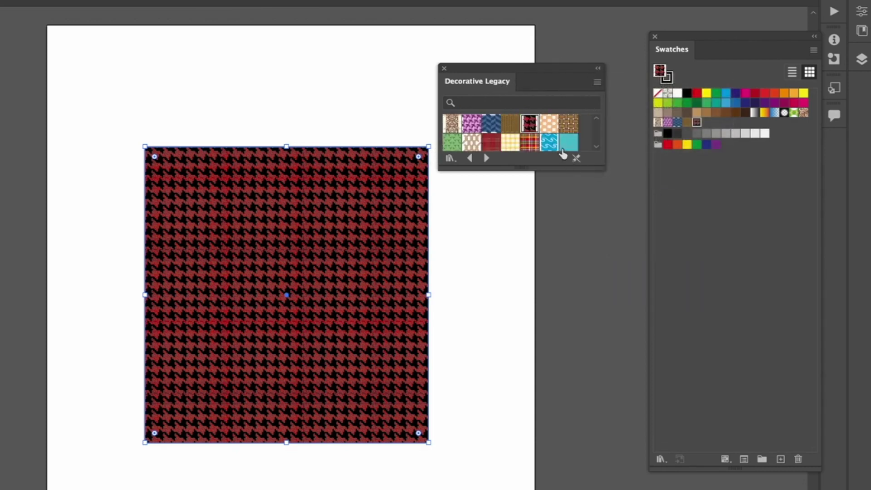
left_click_drag(604, 167, 631, 254)
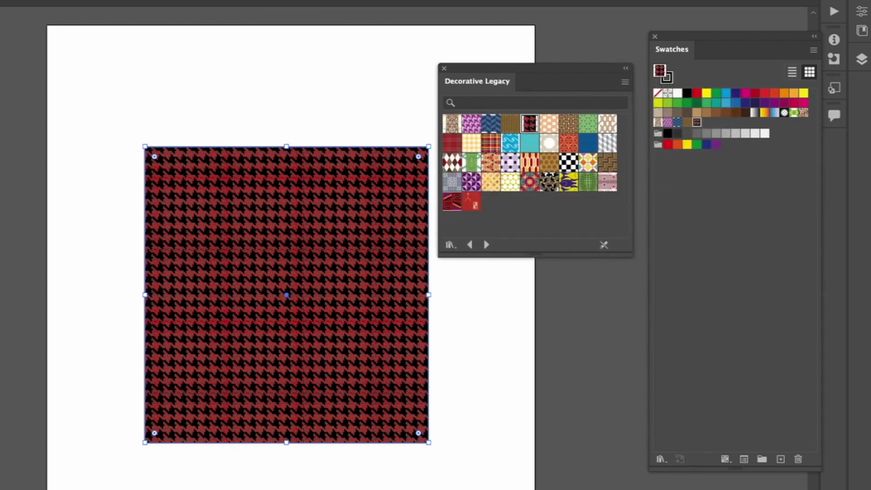
Fill the square in turn with the Knit Color, brown basket-weave and green interlocking patterns from Decorative Legacy
left_click(550, 128)
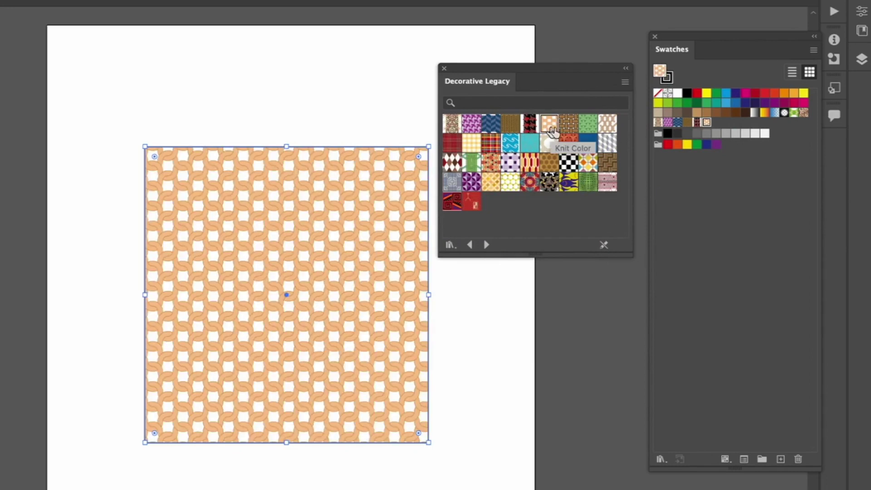
left_click(570, 129)
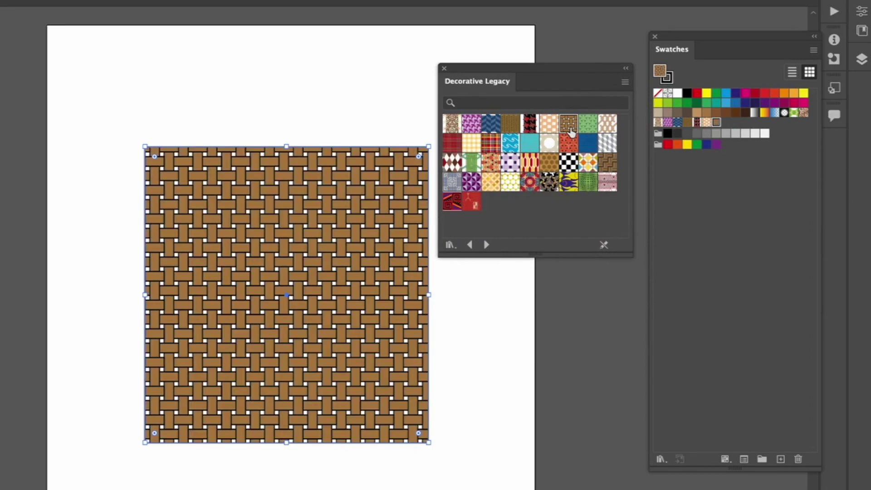
left_click(588, 123)
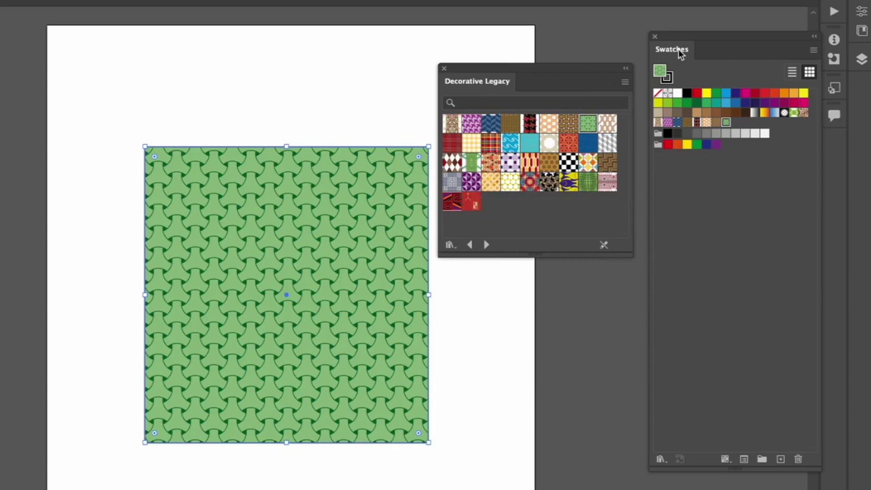
Show the document swatches as large thumbnails, and fill the square with the golden circle pattern followed by purple Arrows Tricolor Color
left_click(814, 53)
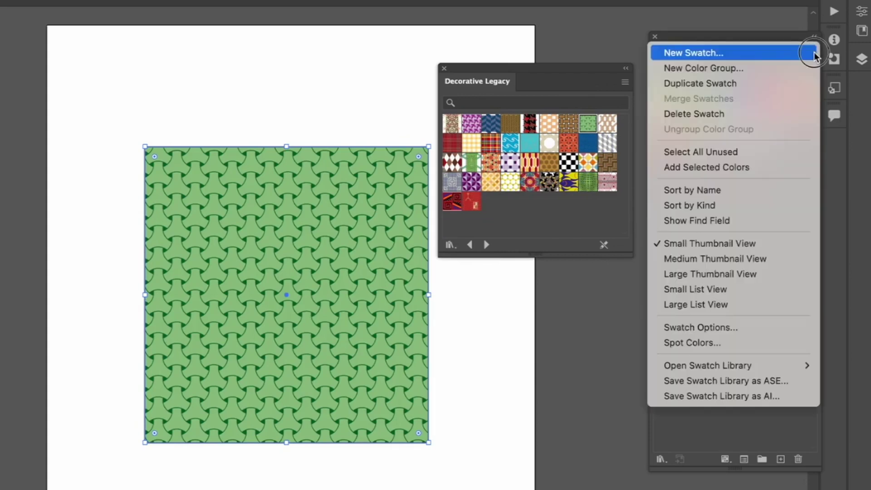
left_click(797, 283)
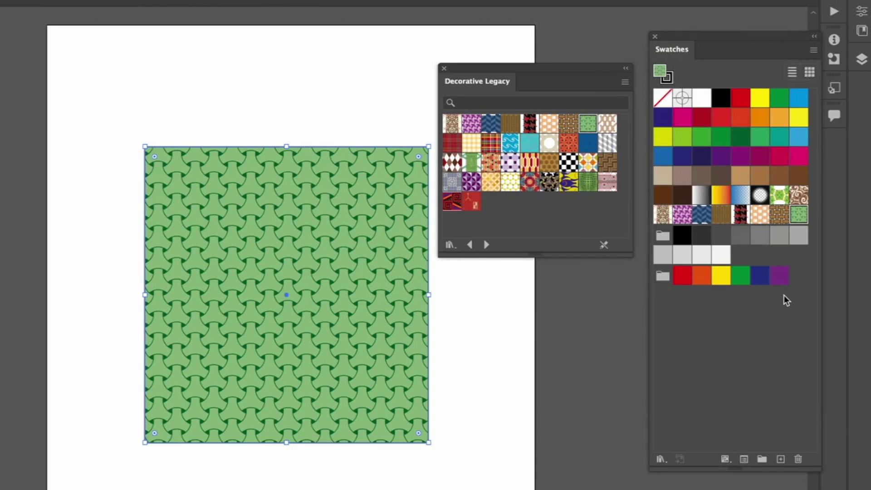
left_click(492, 182)
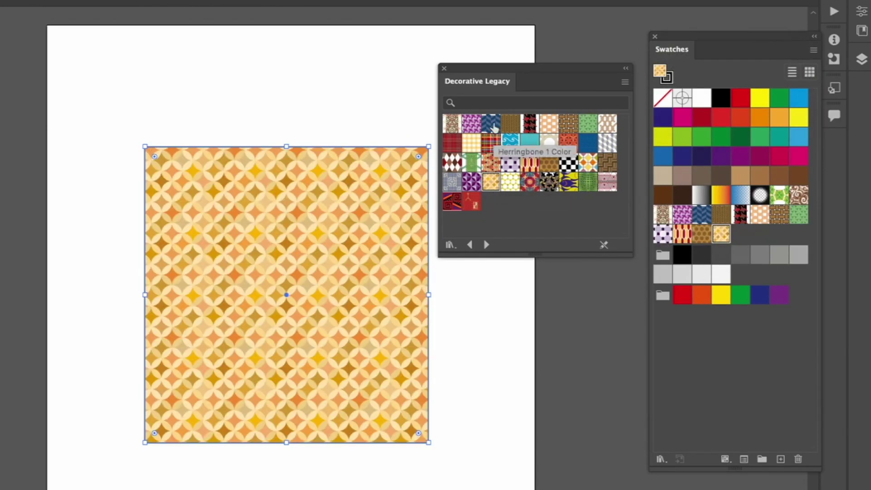
left_click(471, 123)
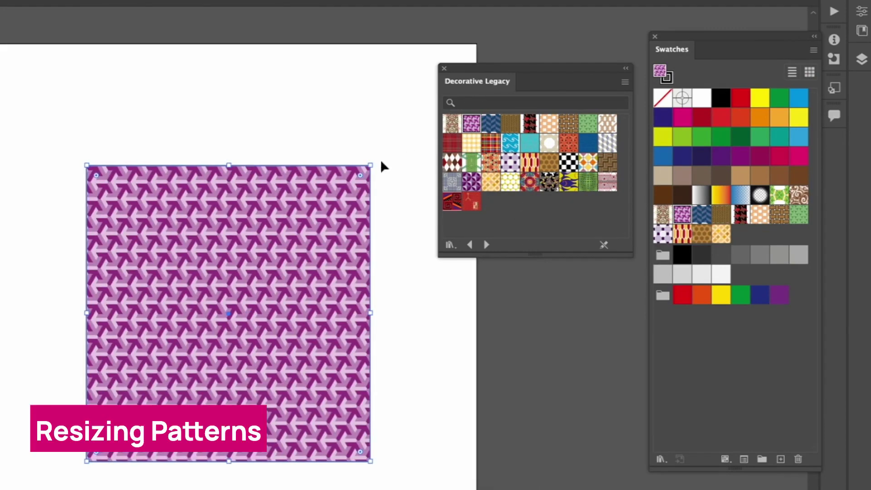
Enlarge the square to about 5.07 by 5.33 in and set the Scale command to transform only its pattern, not the object
mouse_move(372, 167)
left_mouse_down()
mouse_move(412, 132)
mouse_move(346, 191)
mouse_move(395, 147)
mouse_move(378, 155)
left_mouse_up()
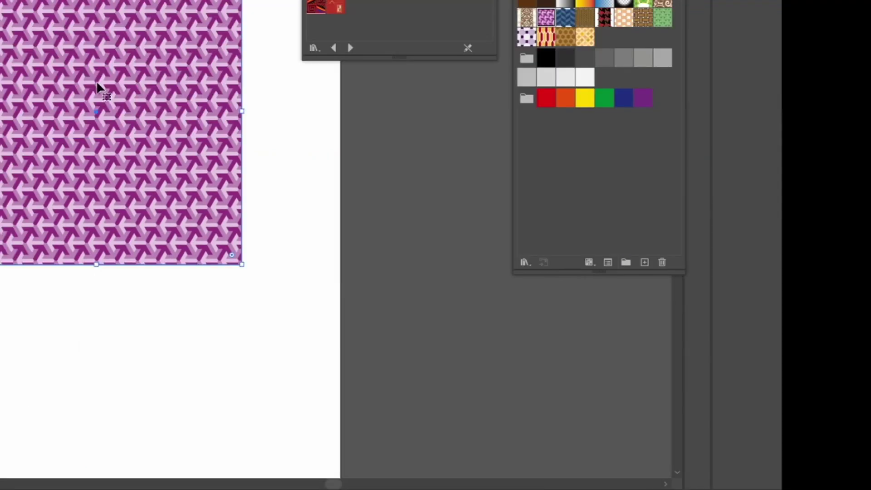
right_click(238, 283)
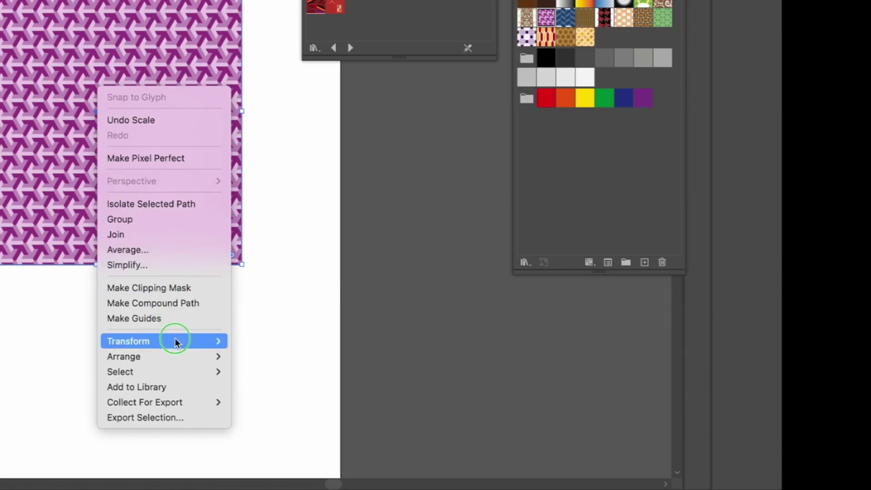
mouse_move(176, 343)
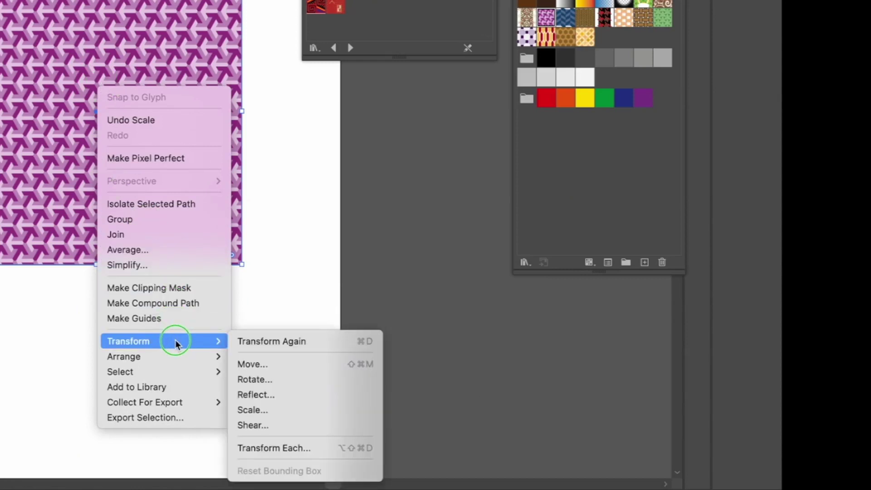
left_click(293, 419)
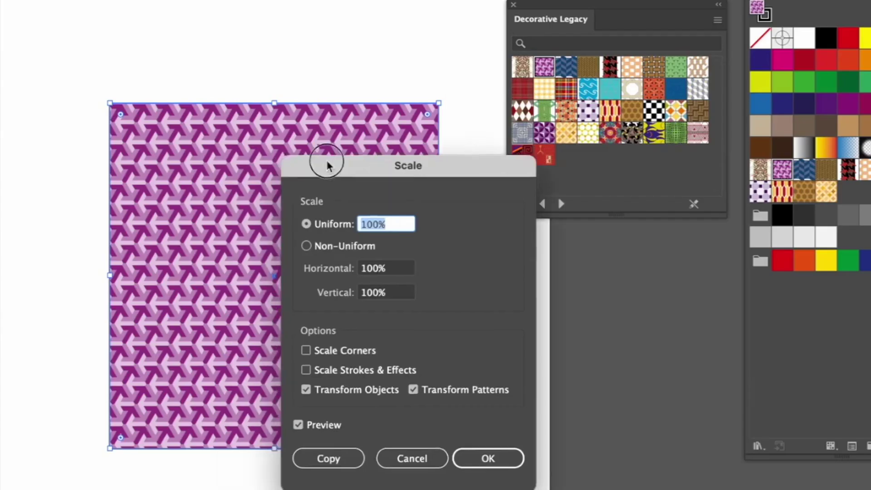
left_click_drag(331, 160, 426, 32)
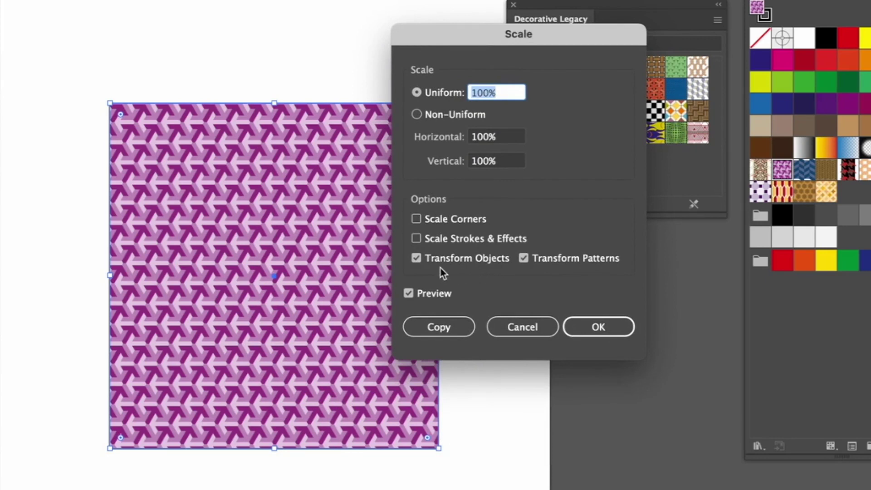
left_click(416, 260)
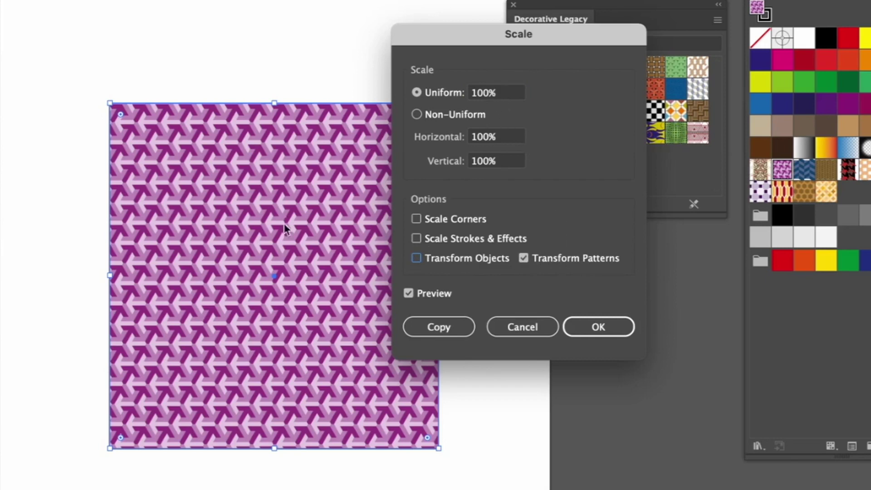
Preview the square's pattern at a uniform scale of 200%
double_click(501, 92)
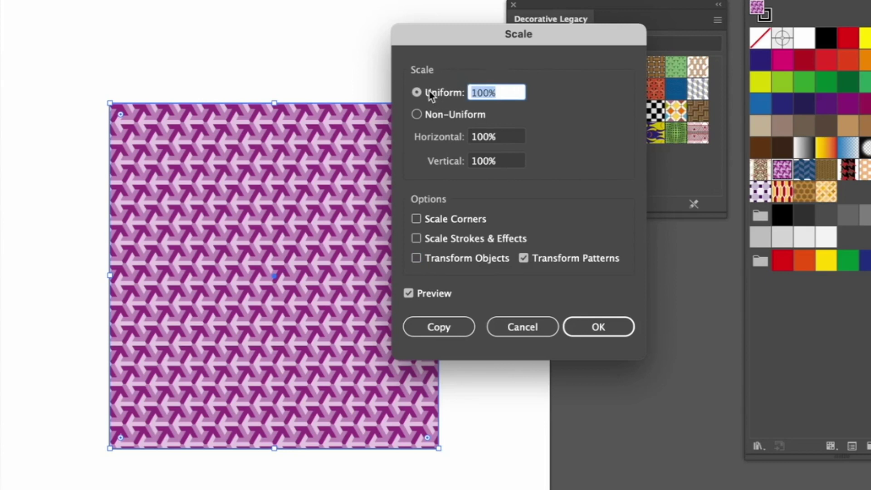
type("200")
key("Tab")
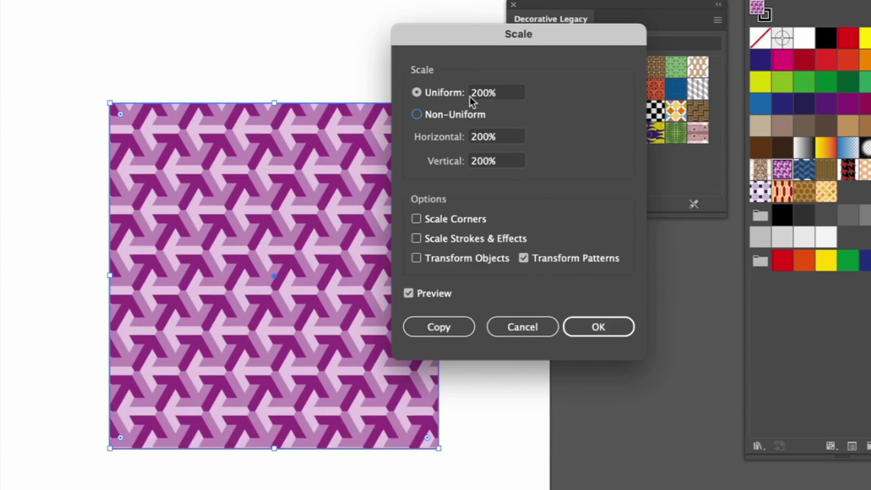
Set the pattern's uniform scale to 250% with the whole square in view and apply the scaling
left_click(509, 95)
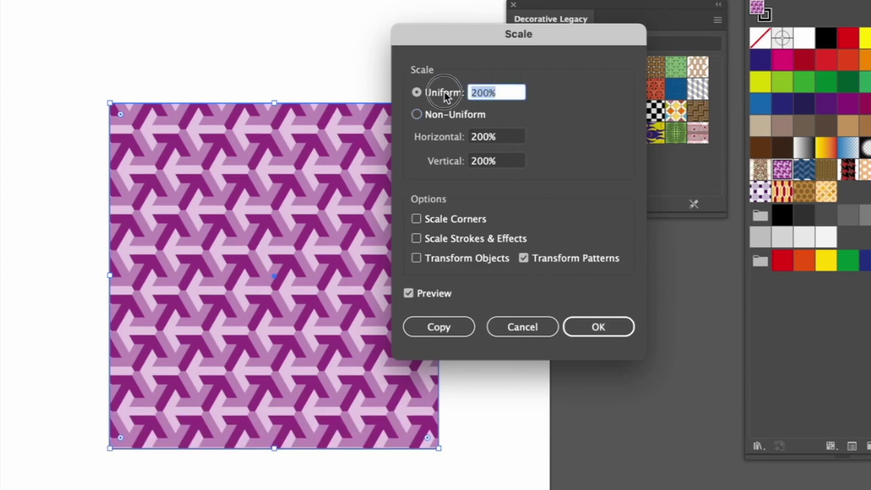
left_click_drag(455, 45, 544, 173)
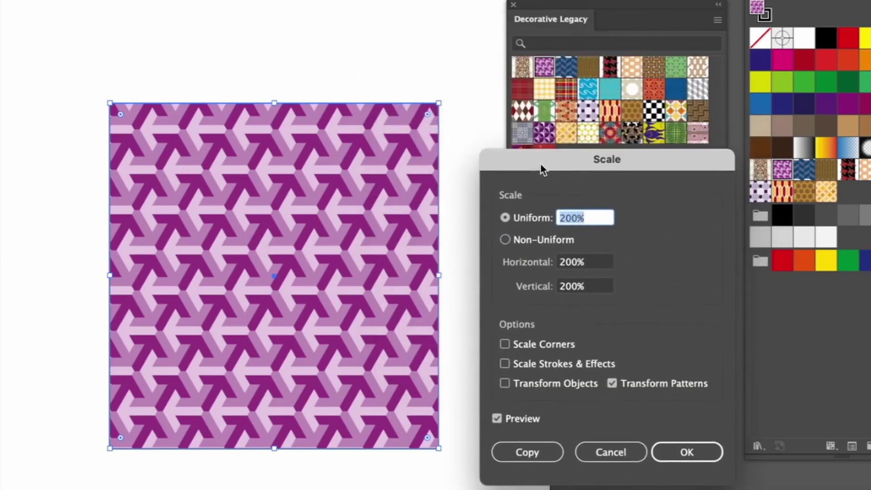
type("2")
key("Tab")
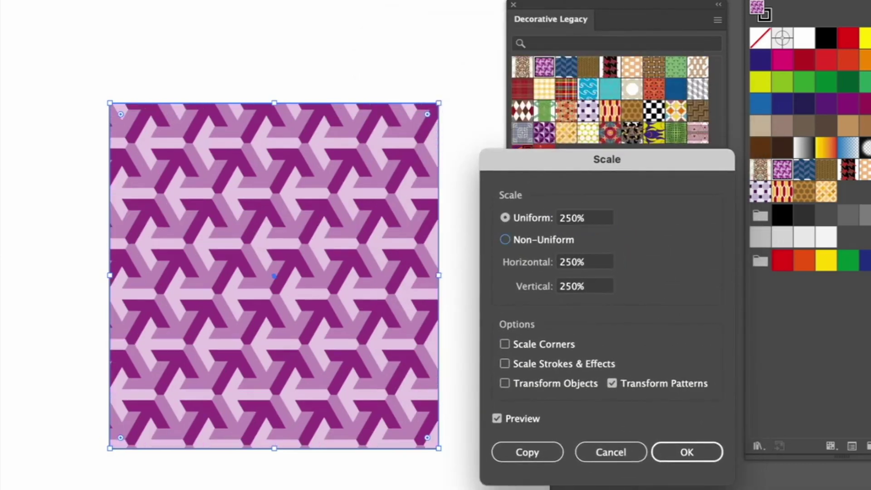
left_click(687, 453)
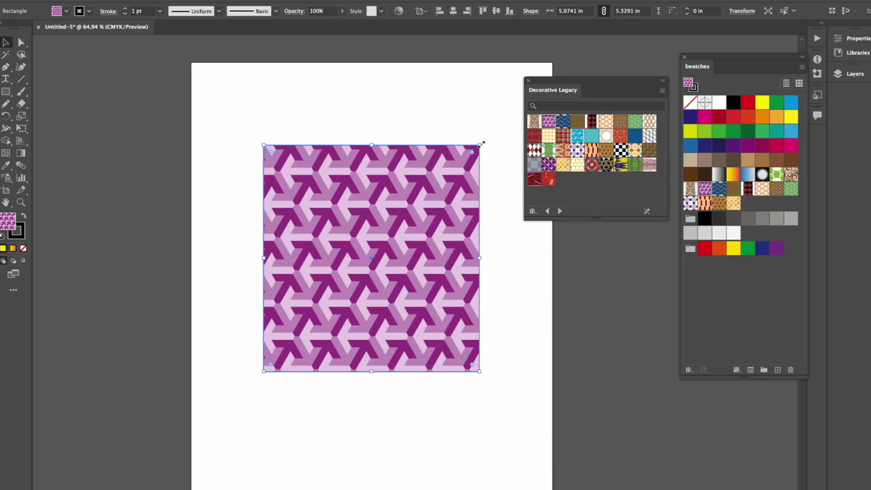
Preview the square's pattern rotated by 90°, transforming only the pattern and not the object
left_click_drag(480, 142, 467, 156)
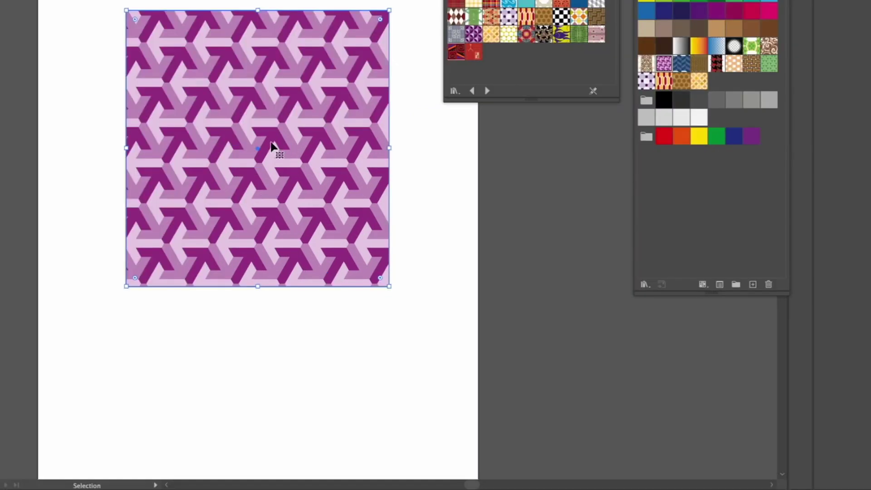
right_click(382, 255)
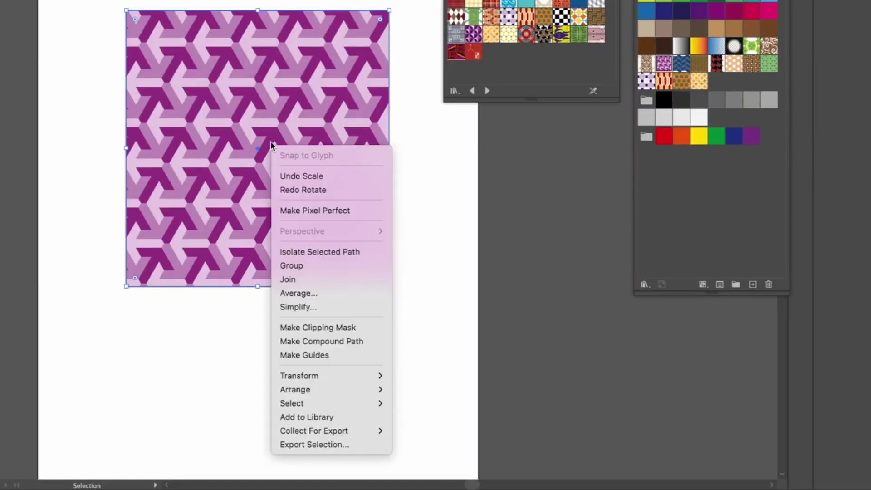
left_click(341, 376)
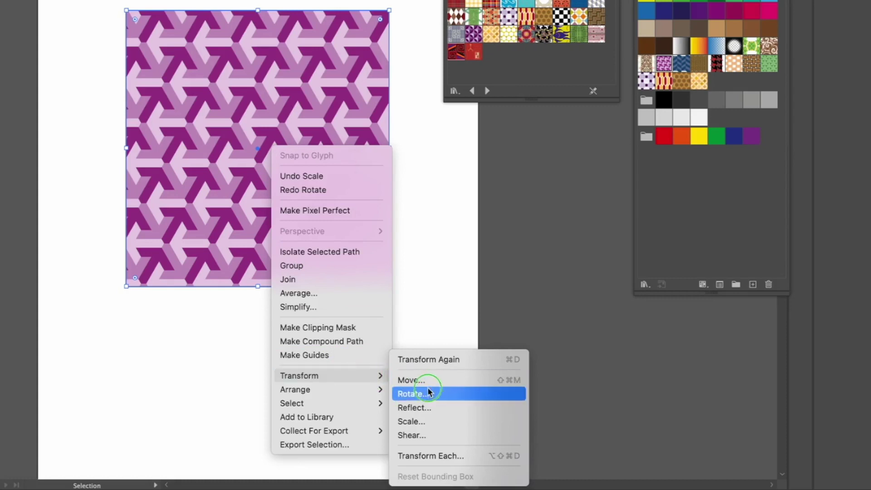
left_click(411, 394)
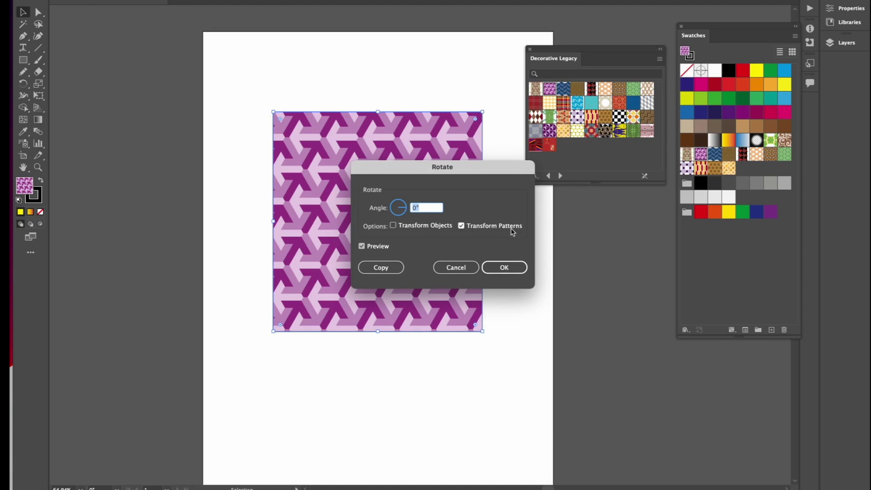
left_click_drag(426, 171, 561, 252)
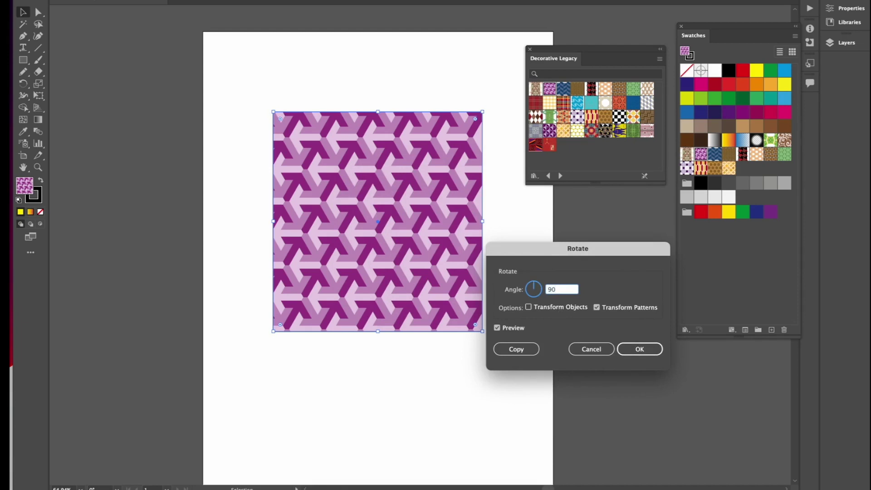
key("Tab")
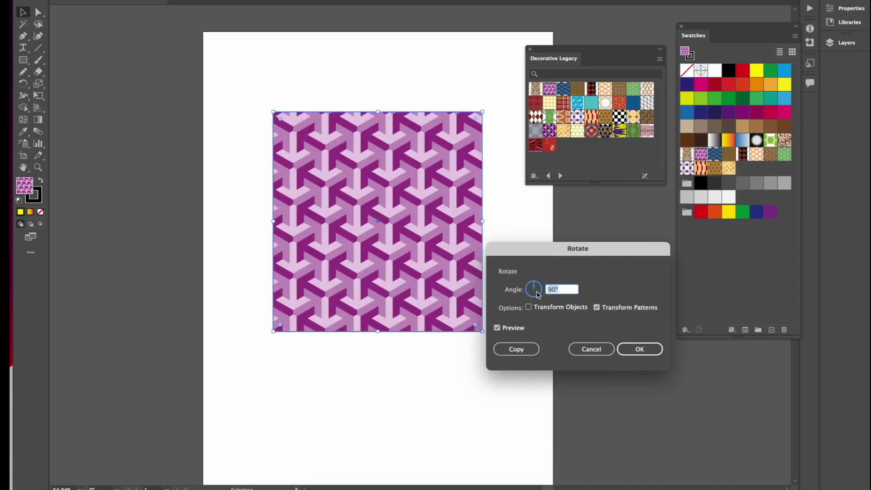
Set the pattern's rotation angle to about 182° and apply the rotation
left_click_drag(537, 295, 532, 297)
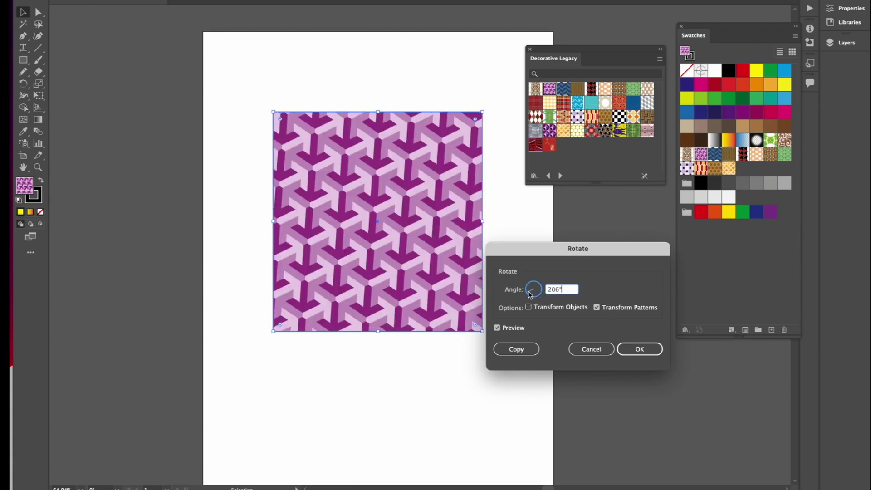
left_click_drag(530, 295, 529, 292)
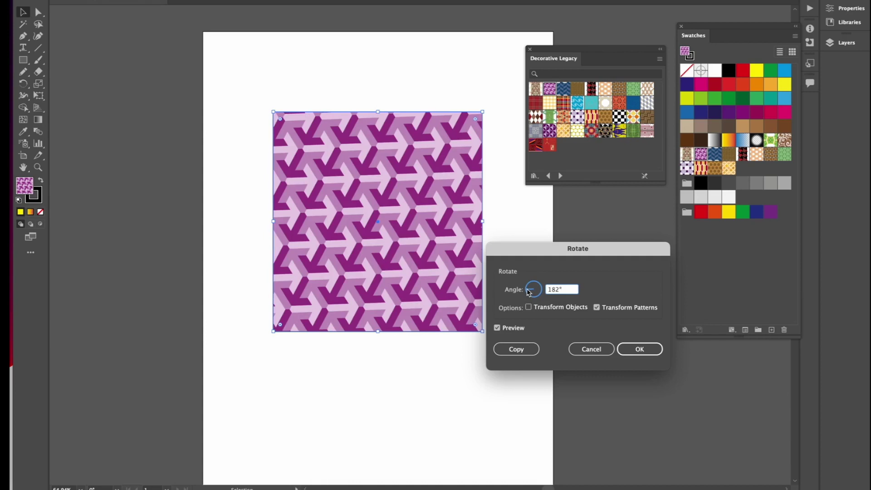
left_click(642, 351)
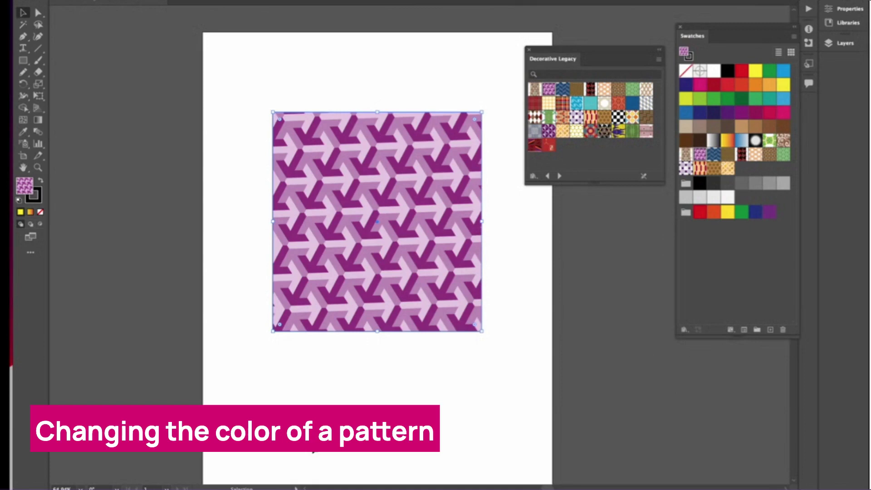
Fill the square with the grey-and-beige cube pattern, add its colors to the document swatches, and leave the square deselected
left_click(563, 102)
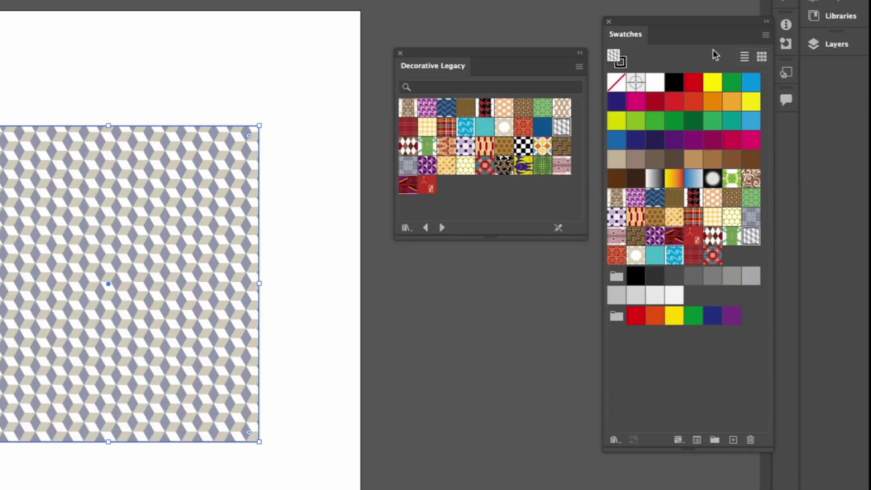
left_click(766, 35)
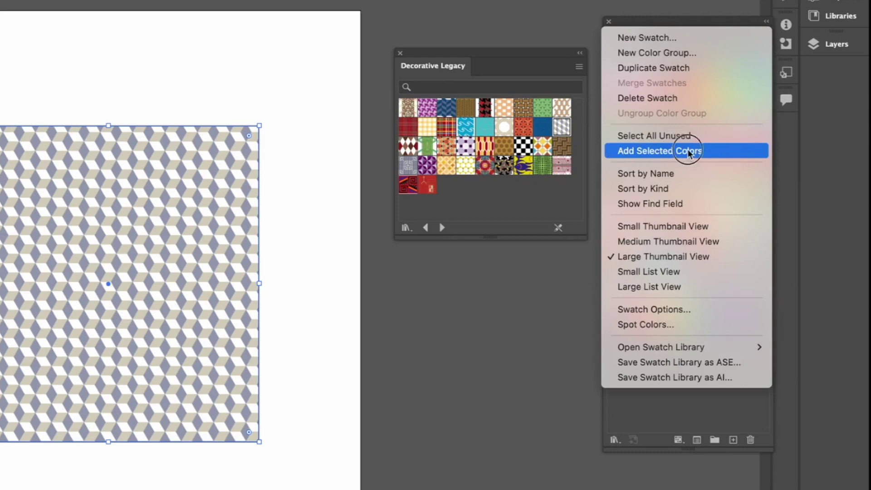
left_click(717, 150)
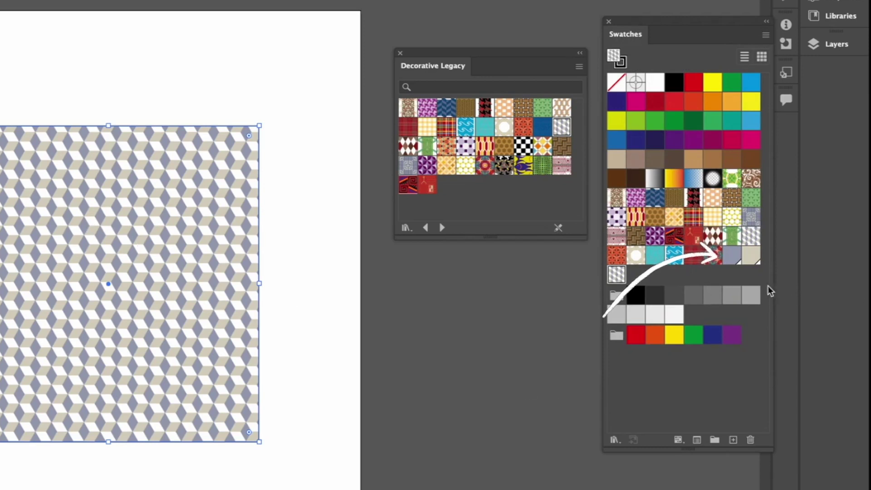
key("super+shift+a")
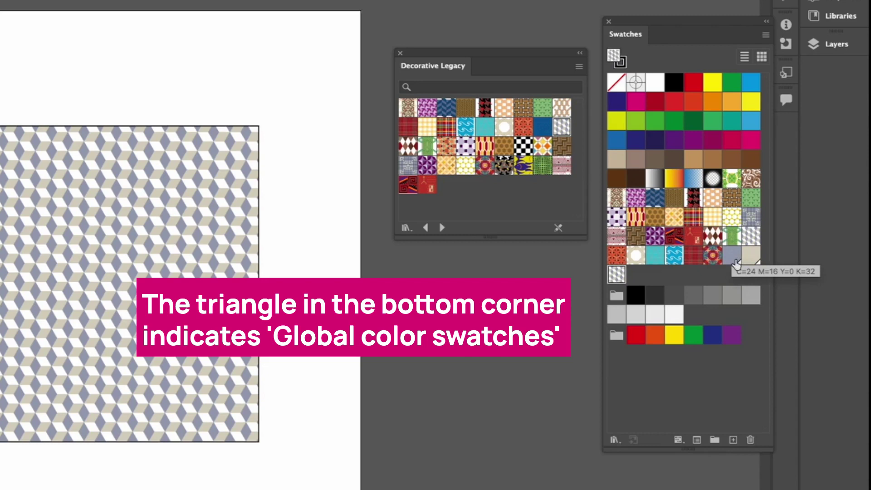
left_click(83, 136)
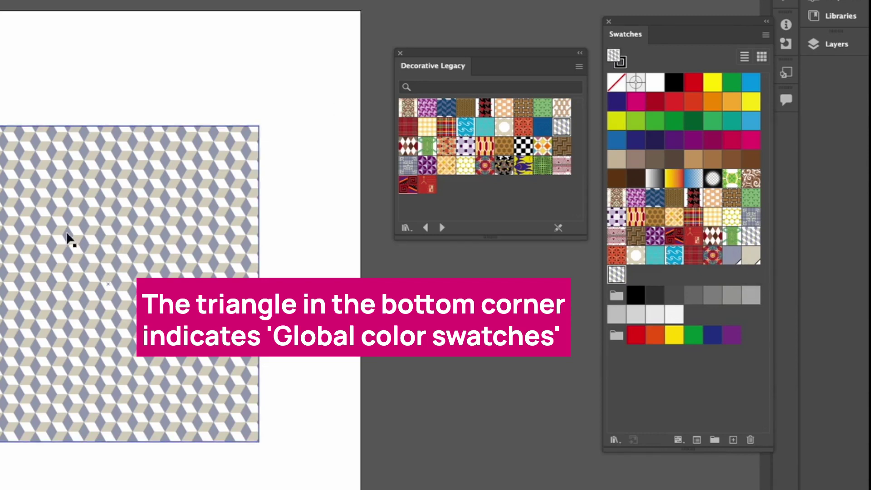
left_click(318, 209)
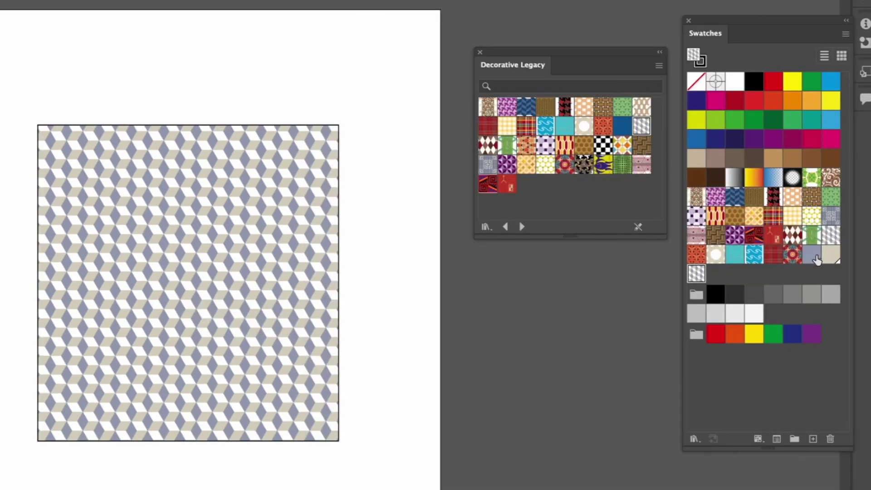
Recolor the blue-grey global swatch to brown with preview on, using C 49, M 65, K 0 and a strong yellow
double_click(811, 255)
left_click_drag(384, 165, 481, 49)
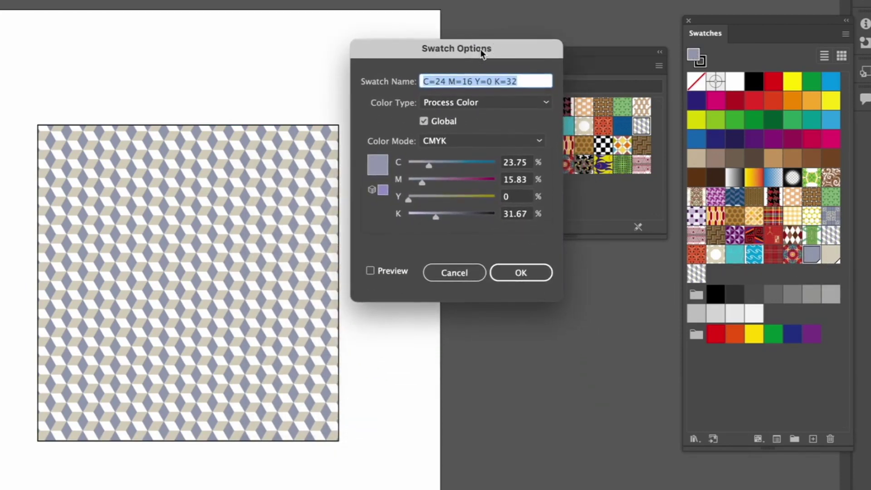
left_click(385, 271)
left_click_drag(429, 166, 465, 183)
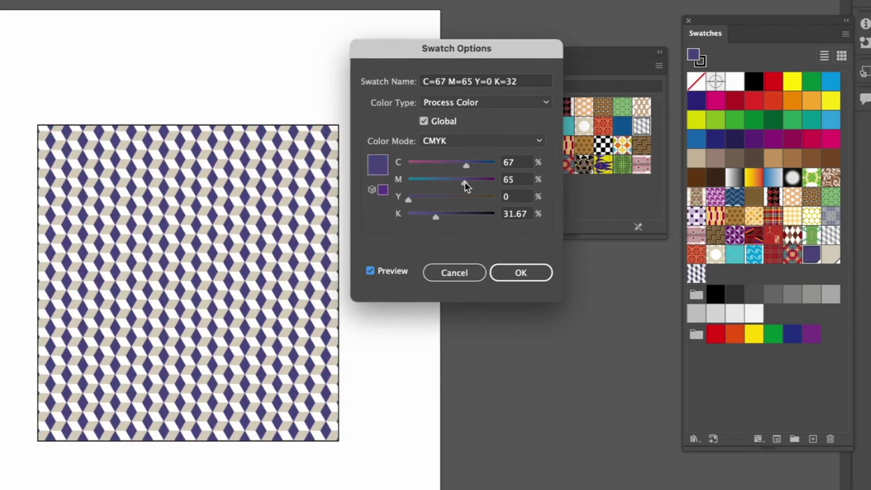
left_click_drag(440, 213, 369, 220)
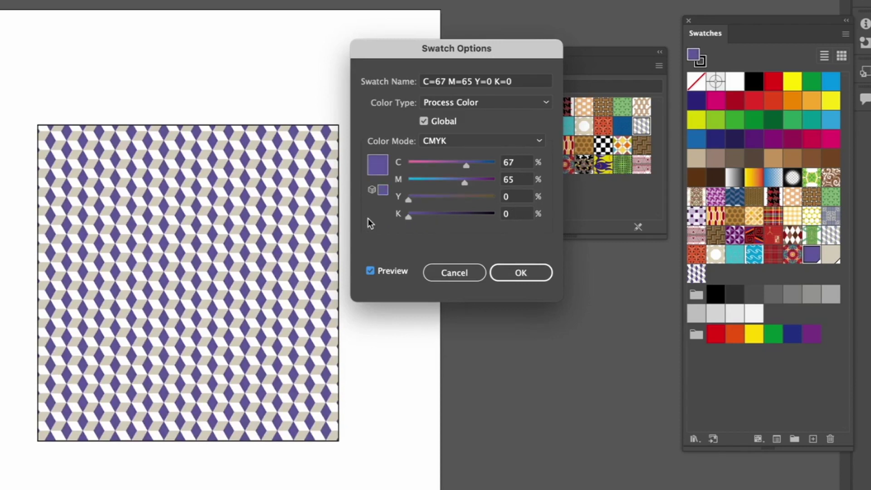
left_click_drag(409, 201, 460, 205)
left_click_drag(465, 165, 451, 165)
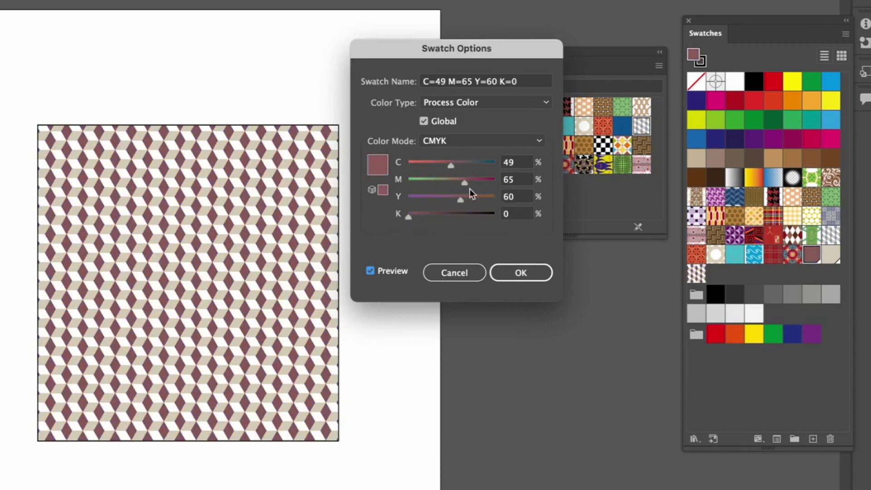
left_click_drag(462, 200, 484, 200)
left_click(522, 273)
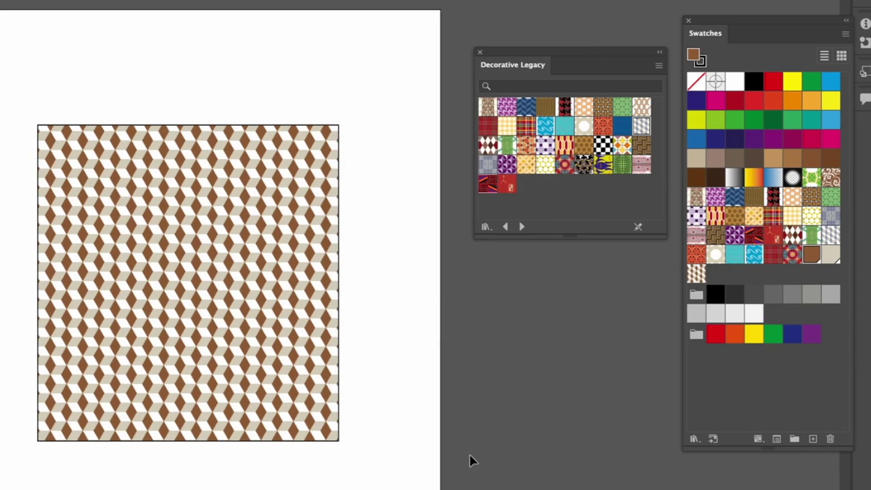
Recolor the beige global swatch to light orange with preview on, using C 0, M 28, Y 57, K 0
double_click(831, 254)
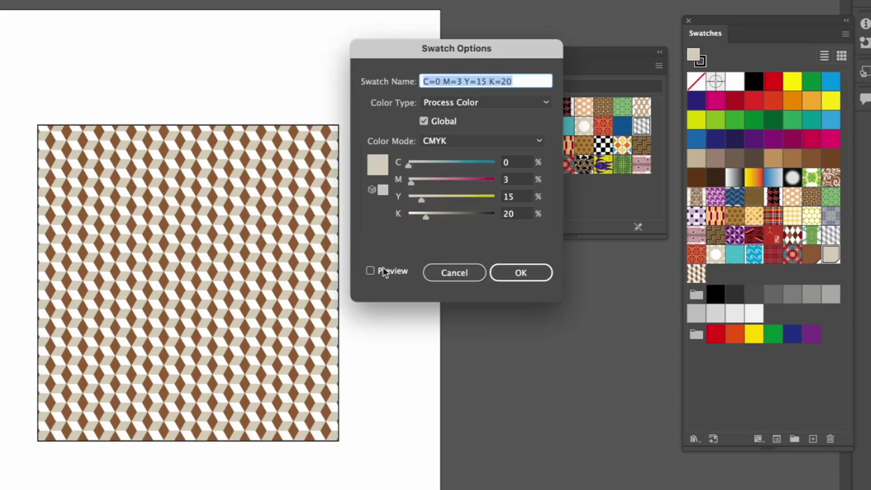
left_click(394, 271)
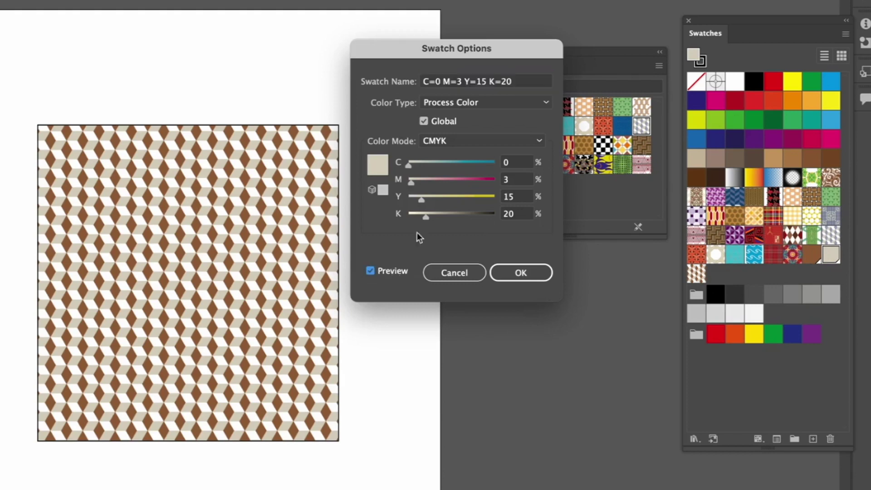
left_click_drag(428, 216, 376, 217)
left_click_drag(421, 199, 458, 199)
left_click_drag(412, 182, 432, 184)
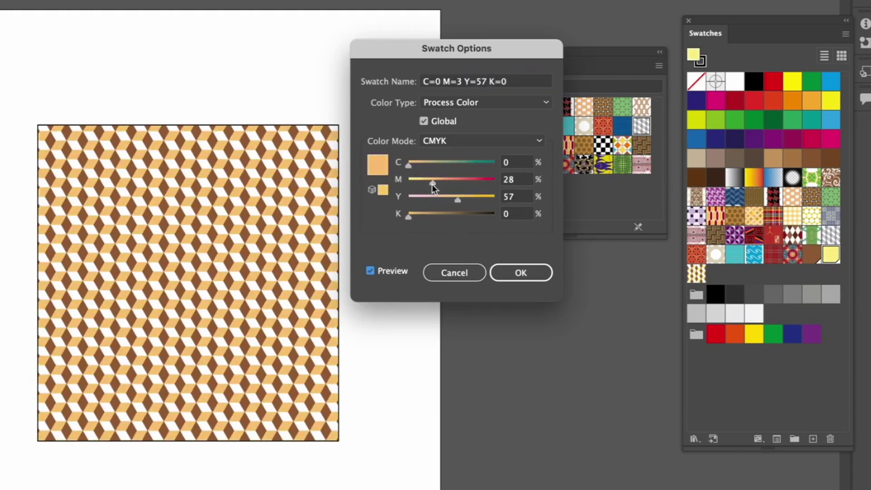
left_click(528, 272)
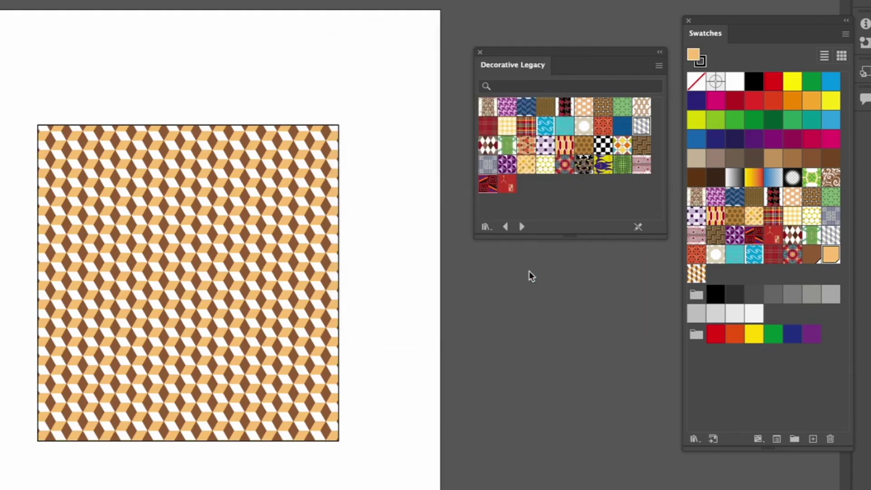
Scale only the square's cube pattern uniformly to 250%
scroll(229, 347, "up", 5)
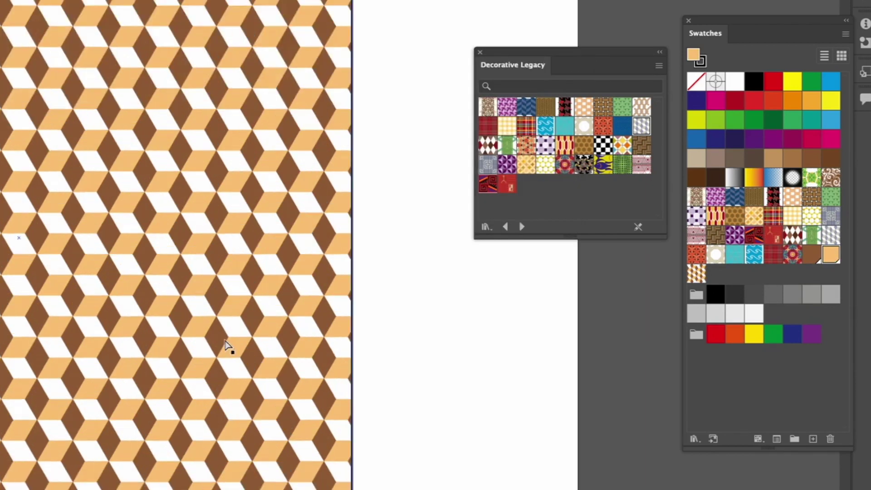
scroll(229, 346, "up", 2)
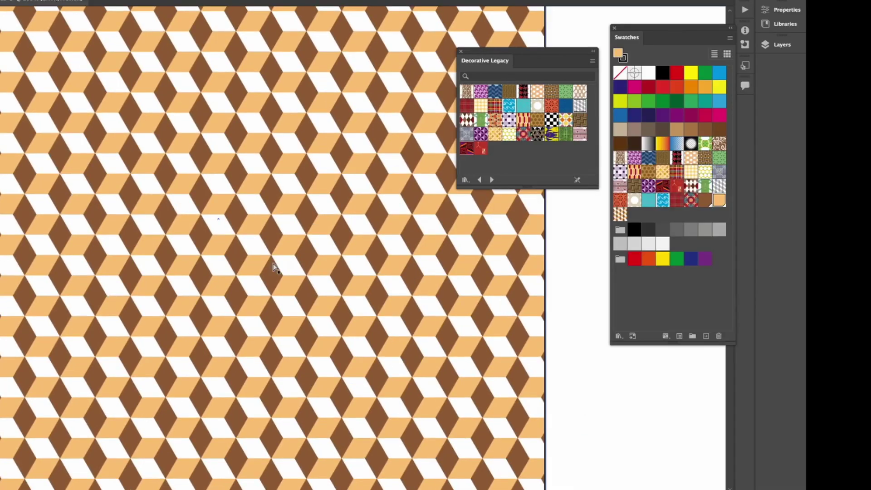
scroll(275, 268, "down", 1)
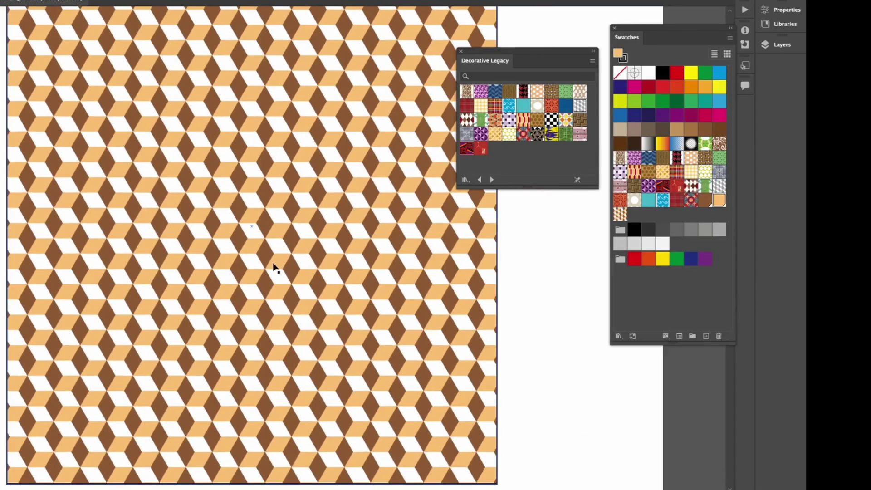
right_click(403, 268)
mouse_move(486, 434)
left_click(580, 449)
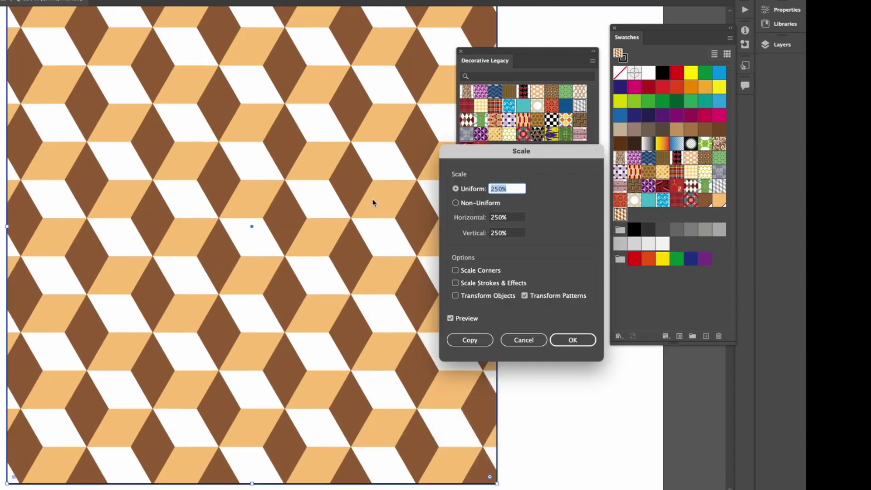
left_click(573, 340)
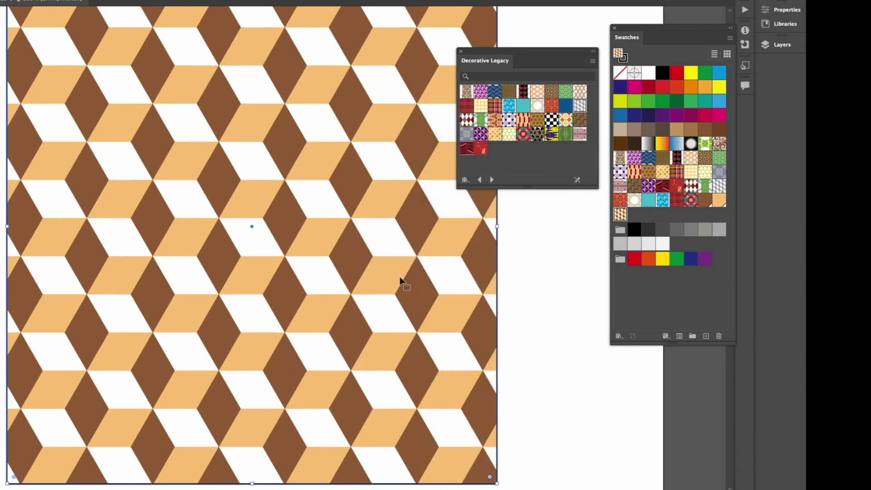
Rotate only the square's cube pattern, trying 90° before applying an angle of 45°
key("ctrl+minus")
right_click(368, 248)
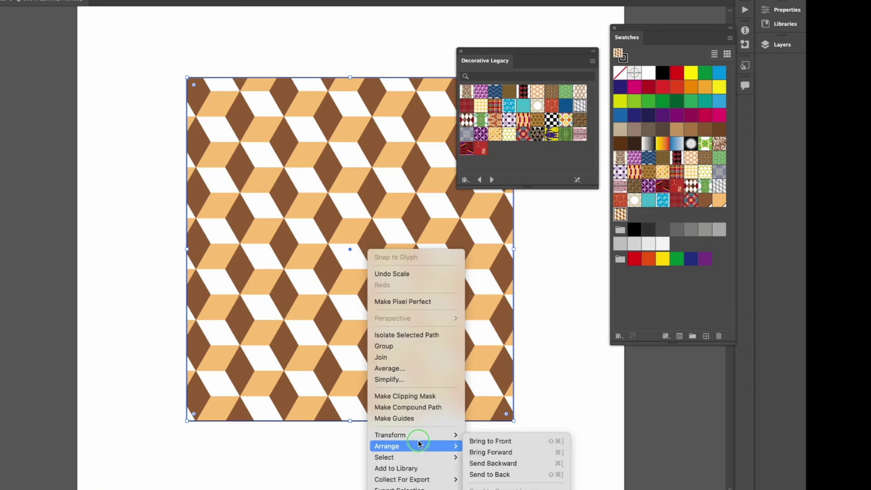
mouse_move(400, 435)
left_click(539, 425)
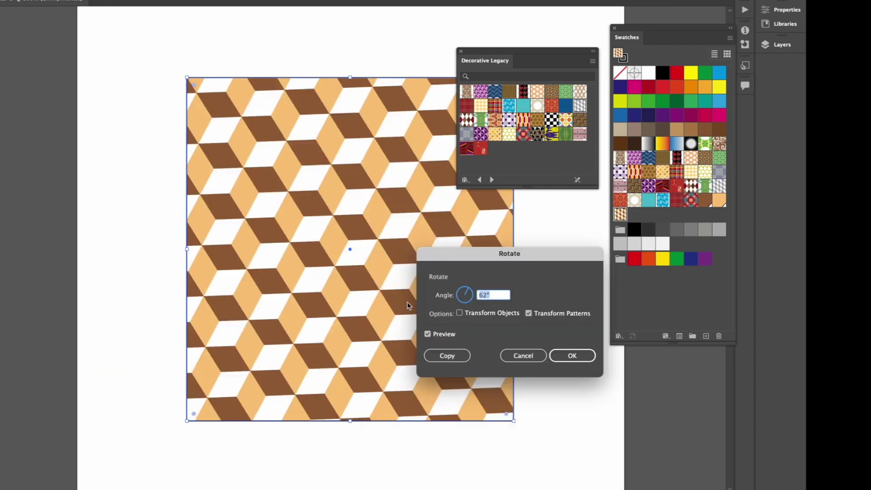
type("90")
key("Tab")
left_click_drag(465, 297, 470, 291)
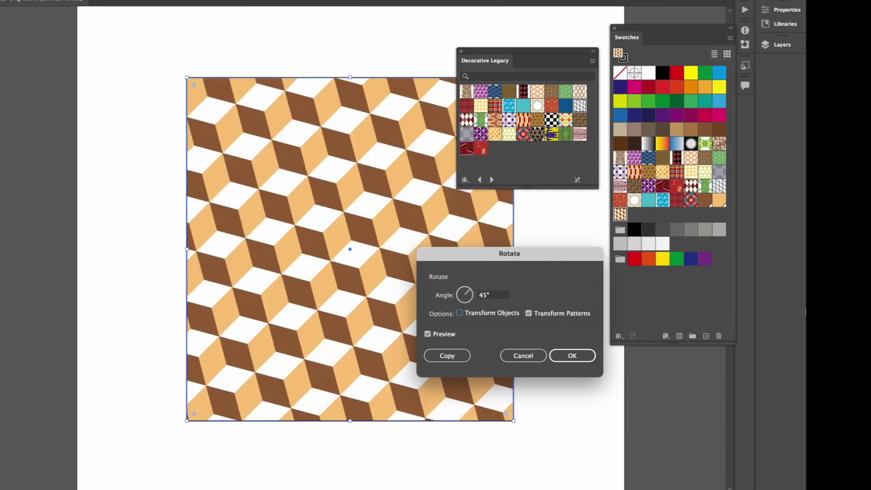
left_click(575, 356)
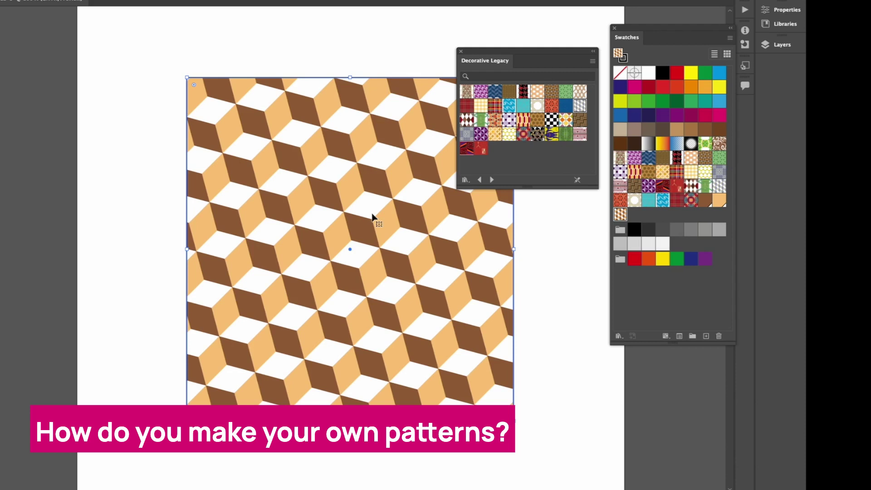
scroll(372, 217, "right", 5)
scroll(372, 217, "down", 1)
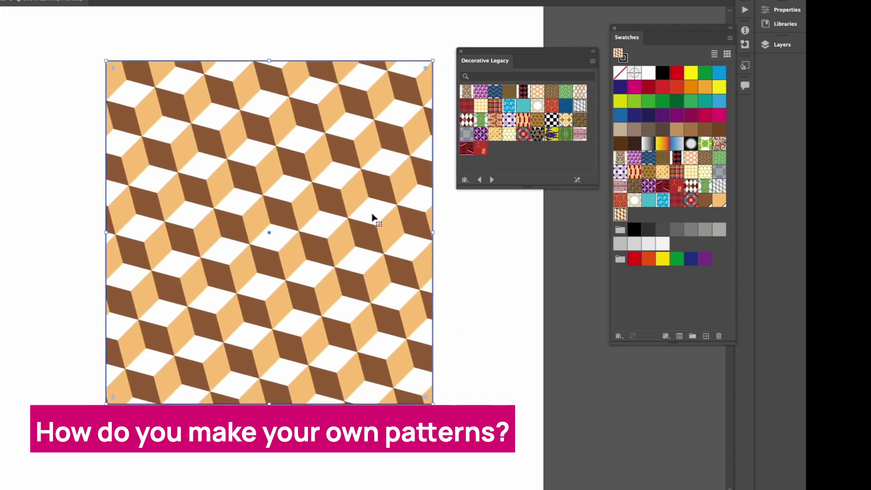
key("ctrl+minus")
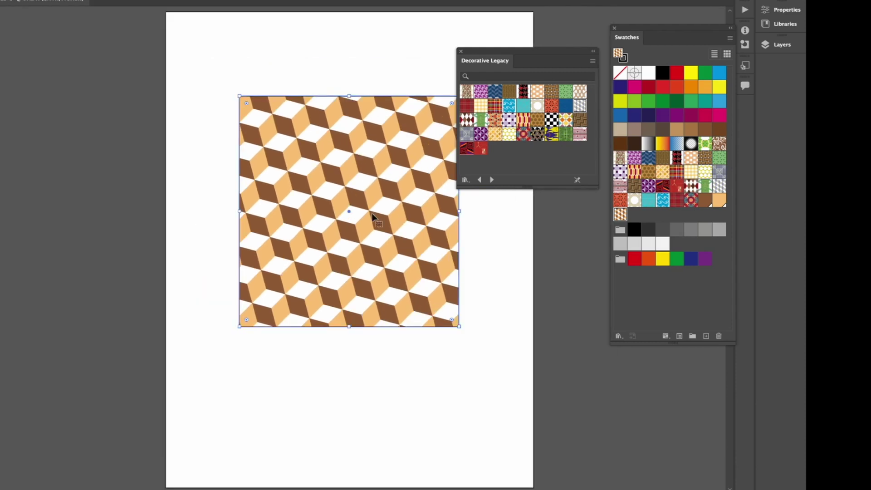
Move the Decorative Legacy library below the swatches and delete the cube-patterned square from the artboard
left_click_drag(470, 51, 622, 354)
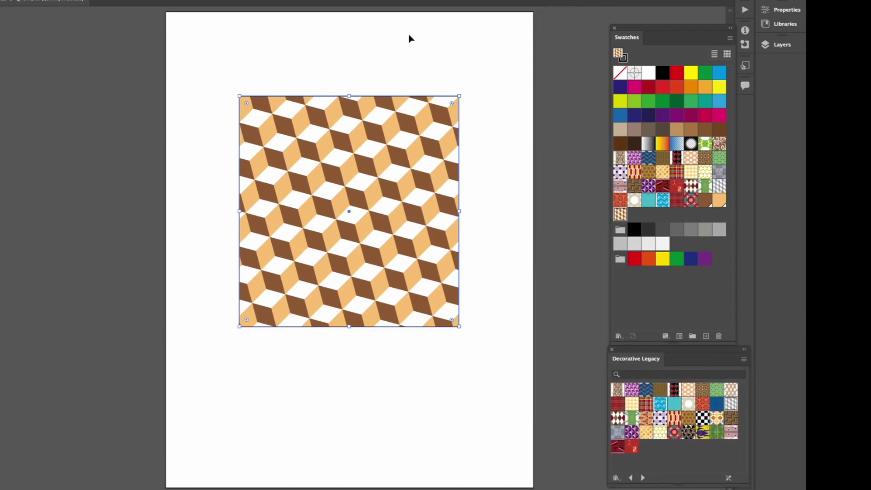
left_click_drag(224, 76, 486, 362)
key("Delete")
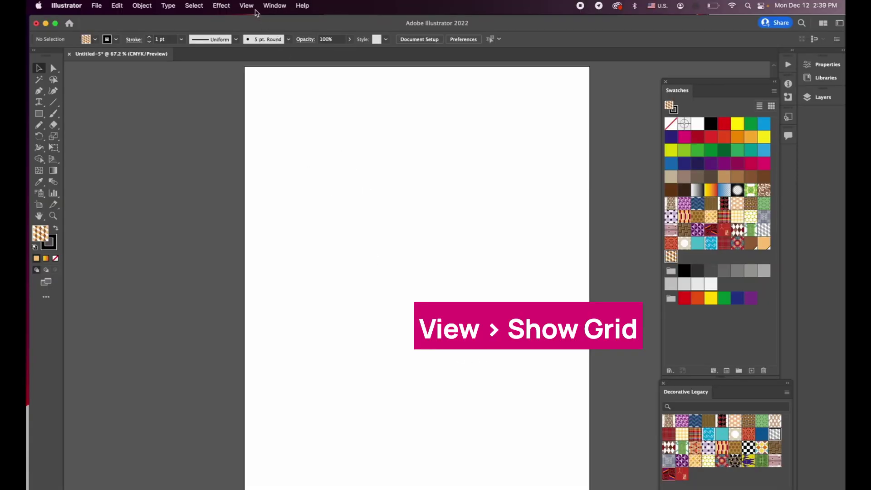
Show the document grid and enable snapping to the grid
left_click(247, 6)
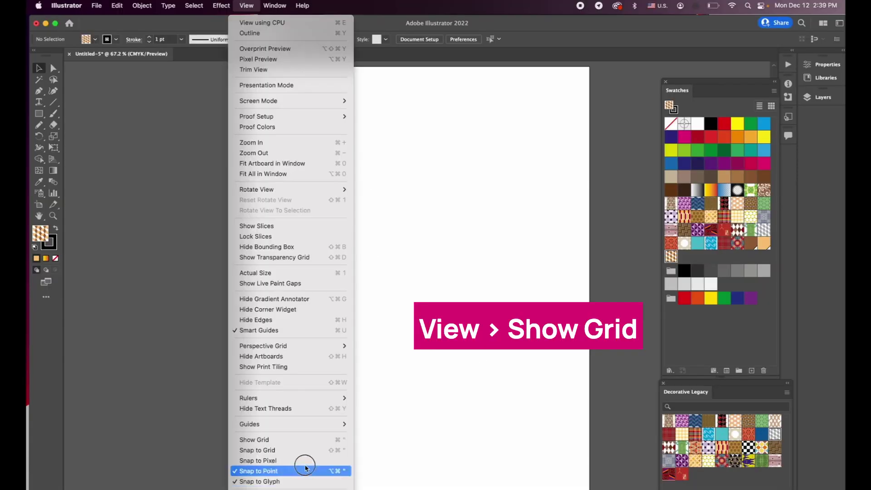
left_click(301, 441)
left_click(247, 6)
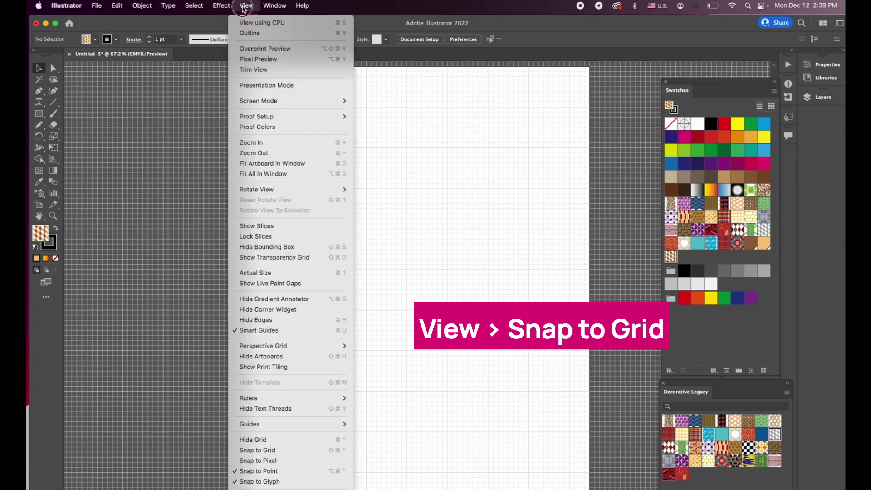
left_click(299, 450)
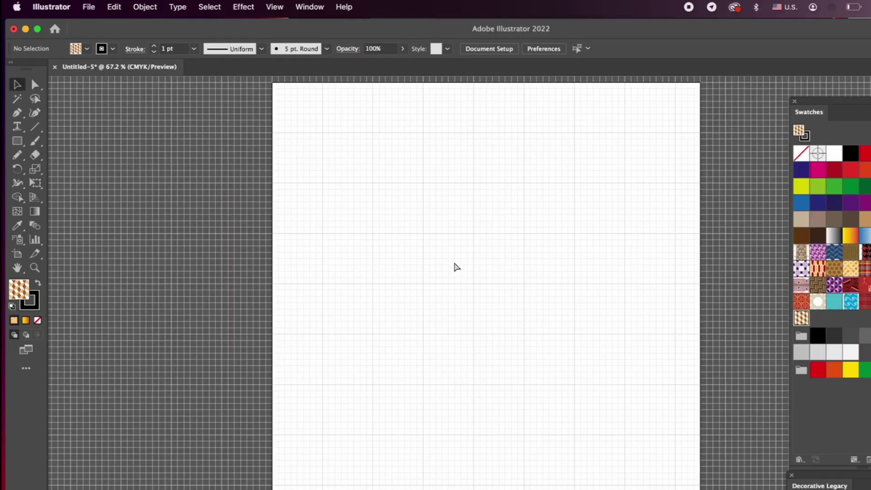
Draw a 0.375 in square on the grid with no stroke and a red fill
scroll(456, 267, "up", 4)
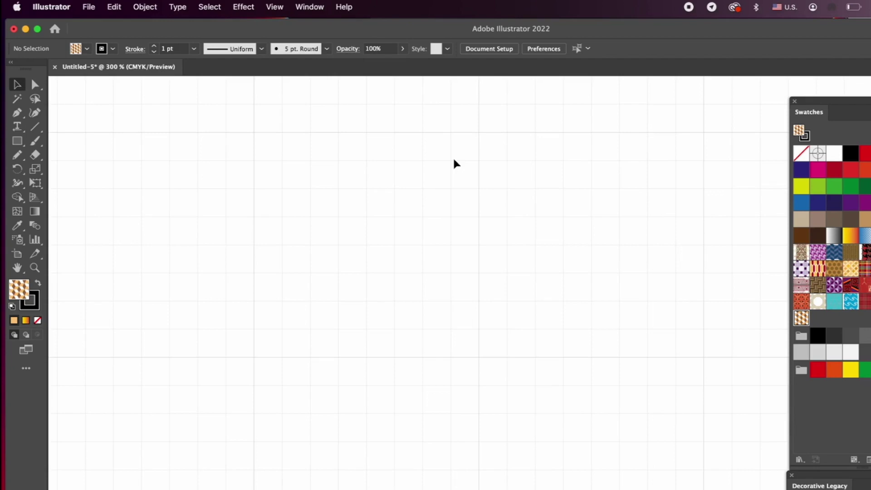
left_click(17, 144)
left_click_drag(253, 132, 331, 211)
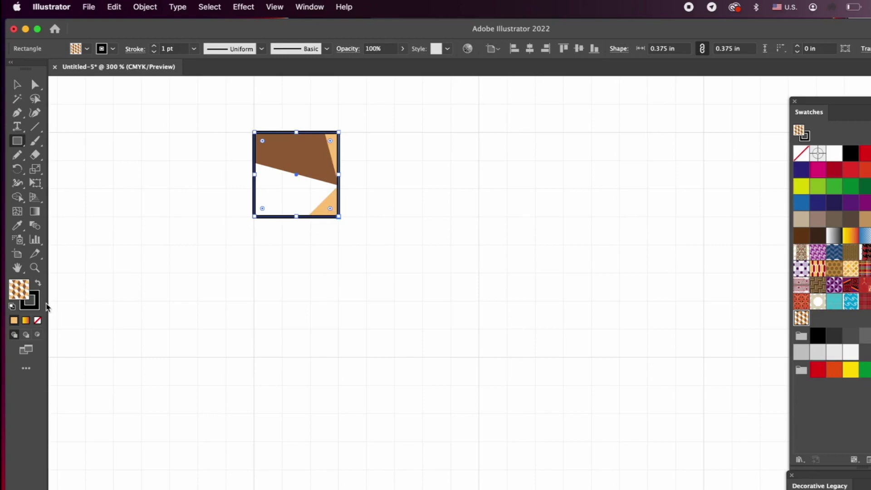
left_click(38, 307)
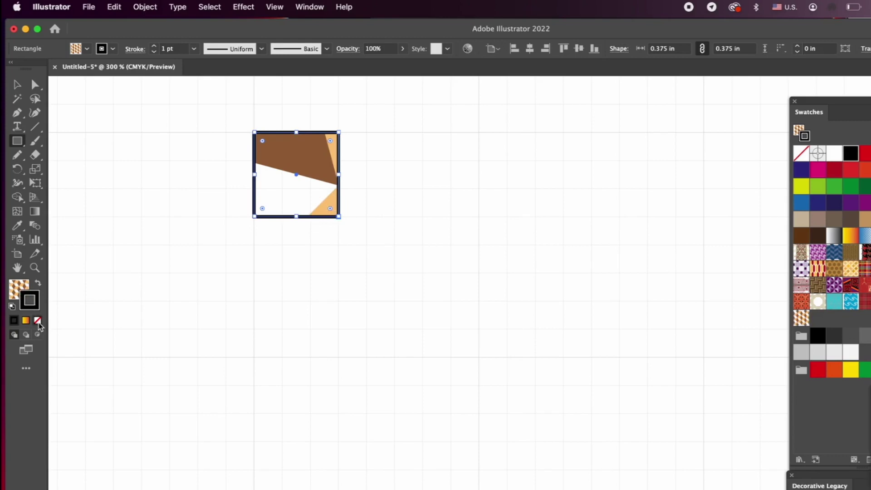
left_click(39, 321)
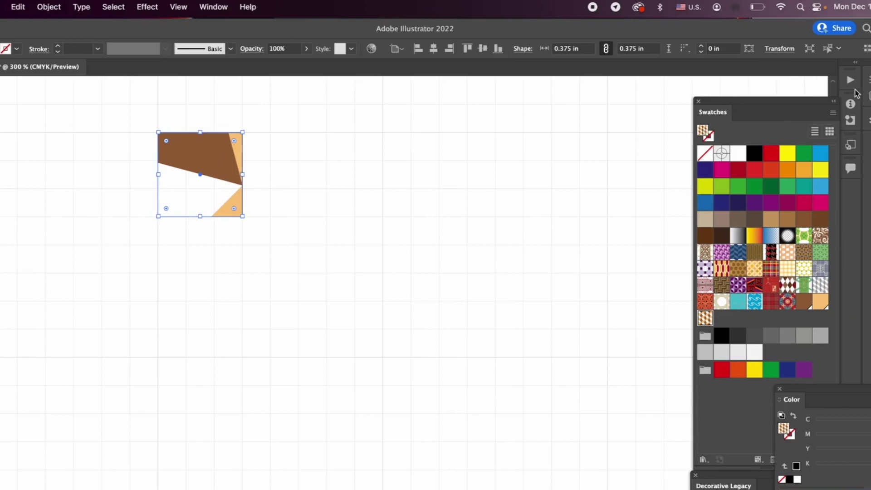
left_click(771, 154)
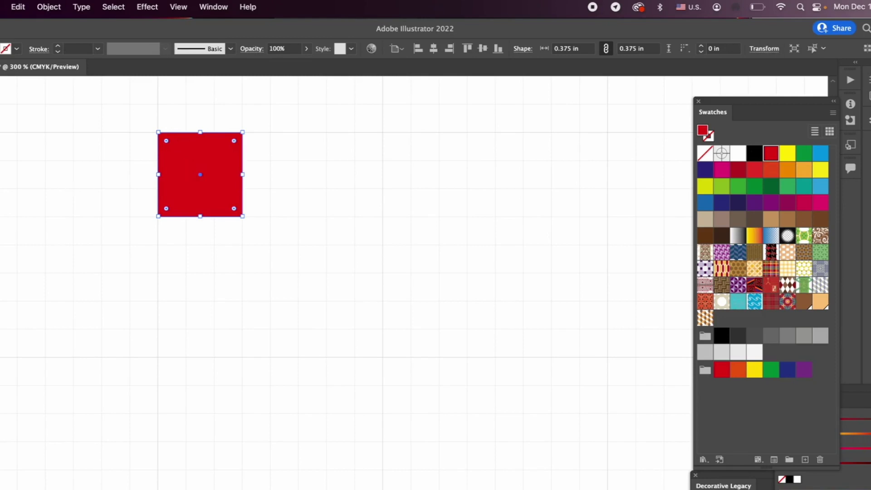
Duplicate the red square directly beside its right edge and fill the copy with yellow
left_click_drag(189, 162, 278, 157)
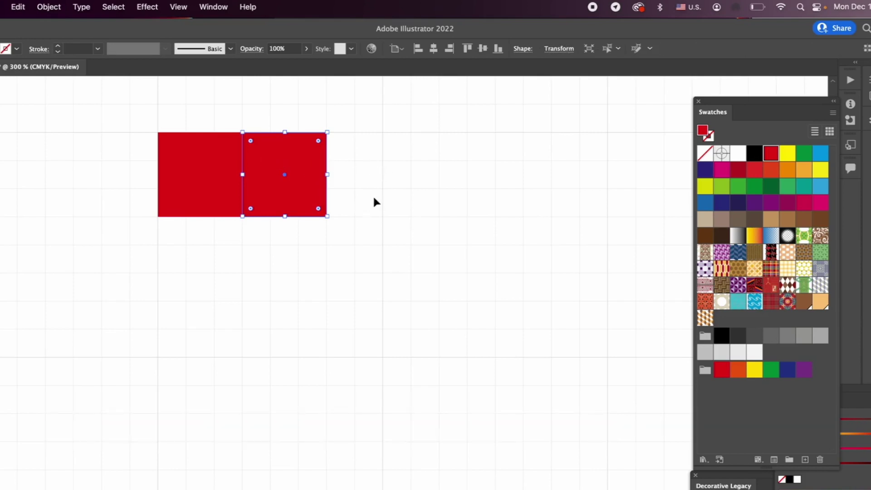
left_click(276, 160)
left_click_drag(255, 153, 227, 157)
left_click(789, 155)
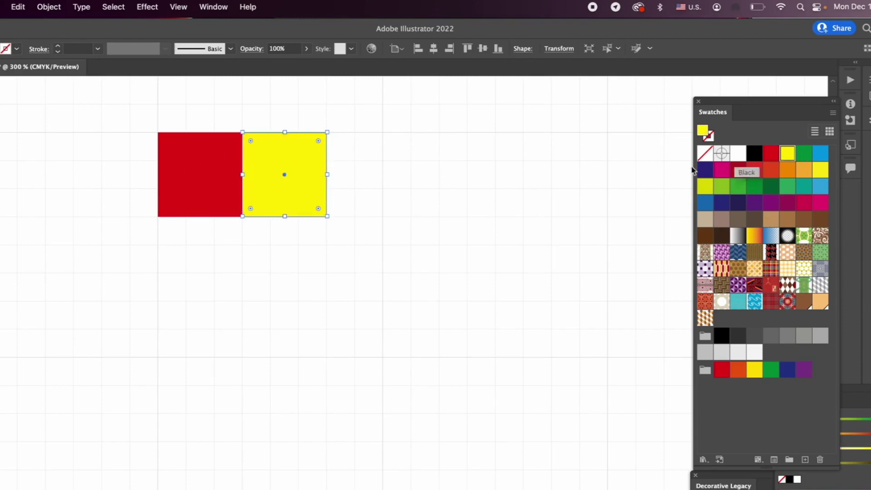
left_click(362, 271)
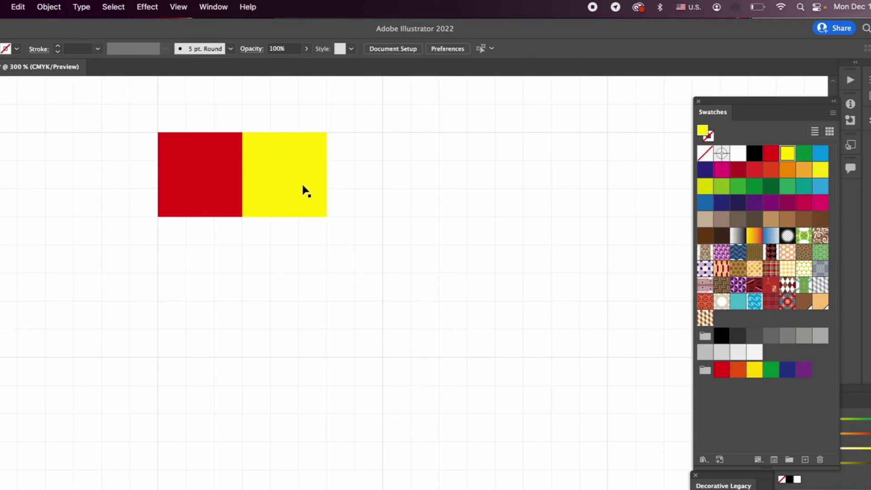
Add the red and yellow squares together as a new pattern swatch and move the originals off the artboard's left side
key("super+1")
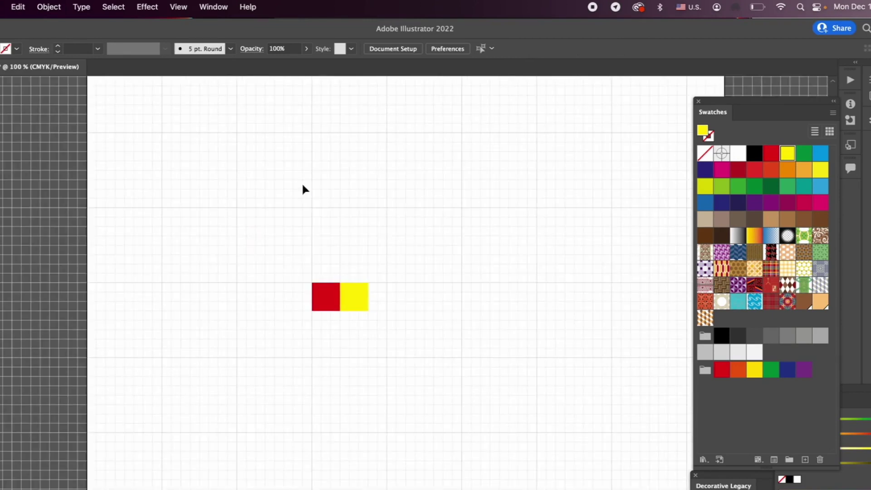
scroll(303, 189, "right", 4)
scroll(303, 189, "down", 1)
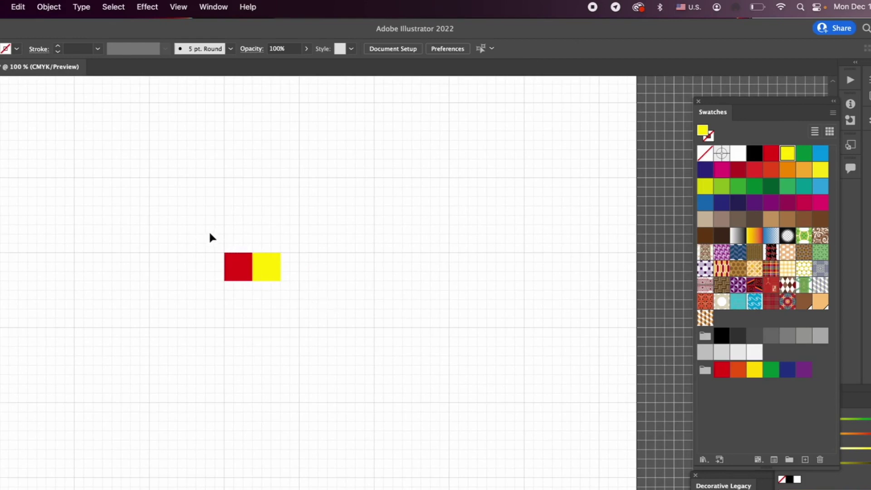
left_click_drag(198, 228, 298, 300)
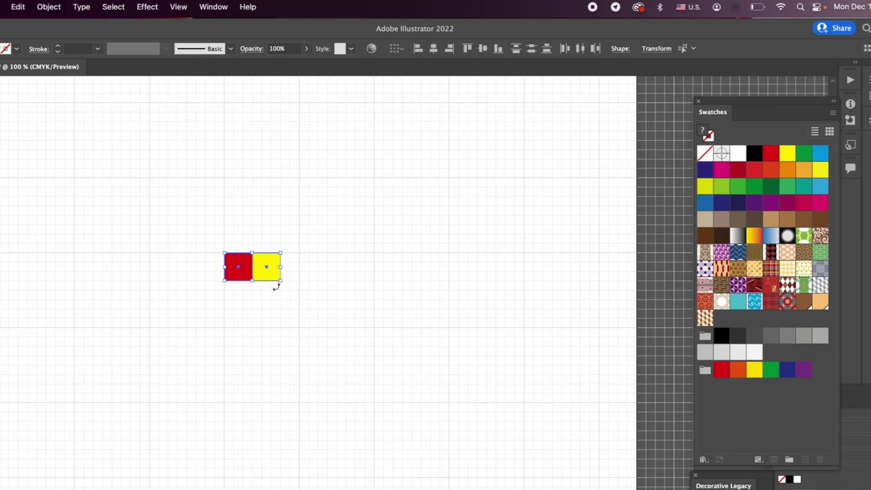
left_click_drag(240, 266, 756, 157)
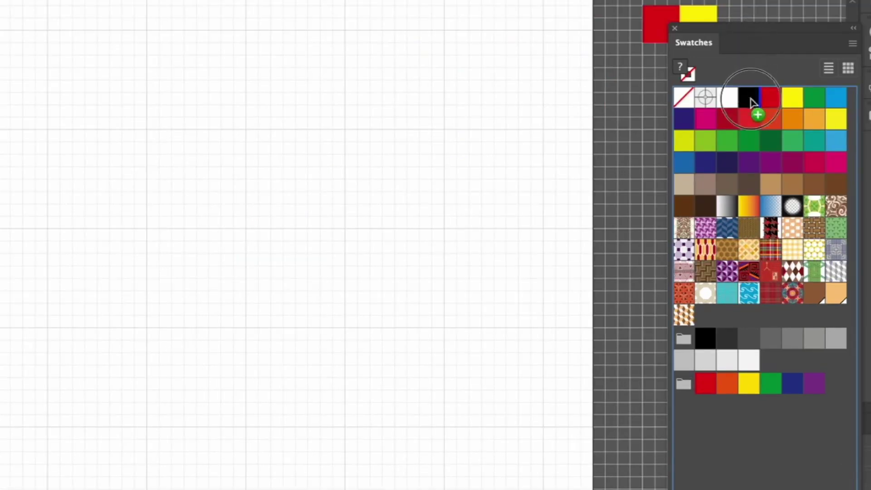
left_click_drag(753, 101, 716, 321)
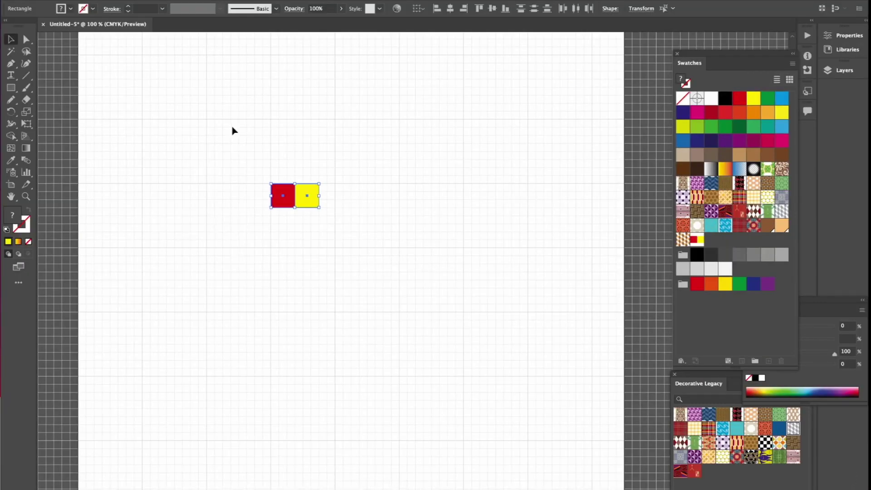
left_click_drag(217, 130, 387, 258)
left_click_drag(286, 203, 37, 203)
Draw a 5.875 by 5.5 in rectangle on the artboard and fill it with the new red-and-yellow pattern swatch
left_click(10, 89)
left_click_drag(158, 79, 536, 432)
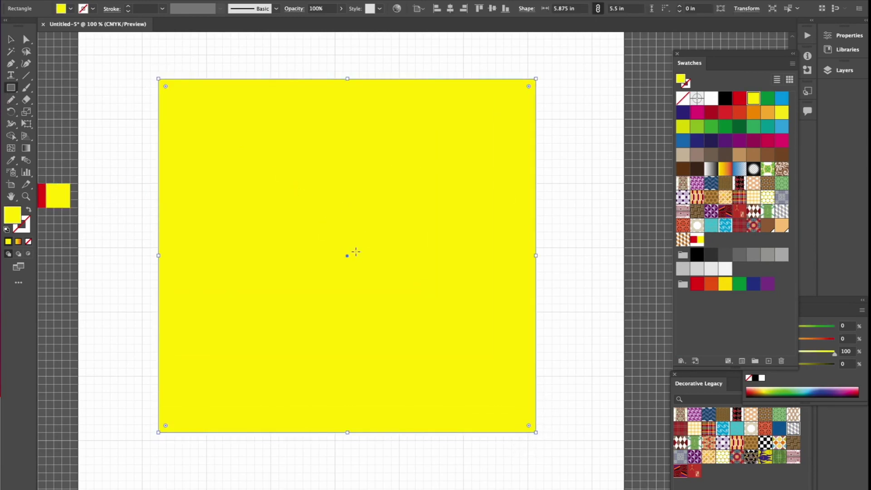
left_click(699, 242)
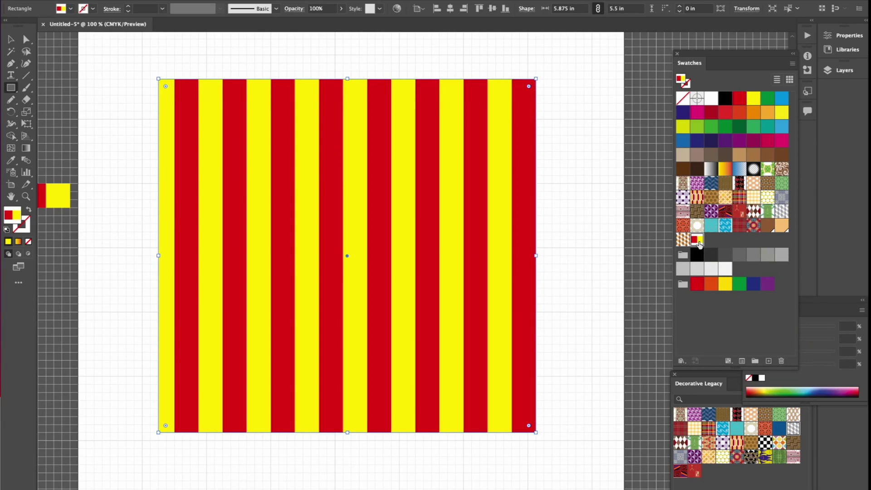
Rotate only the rectangle's stripe pattern with preview on, trying 90° and 45° before setting the angle to -45°
left_click(11, 39)
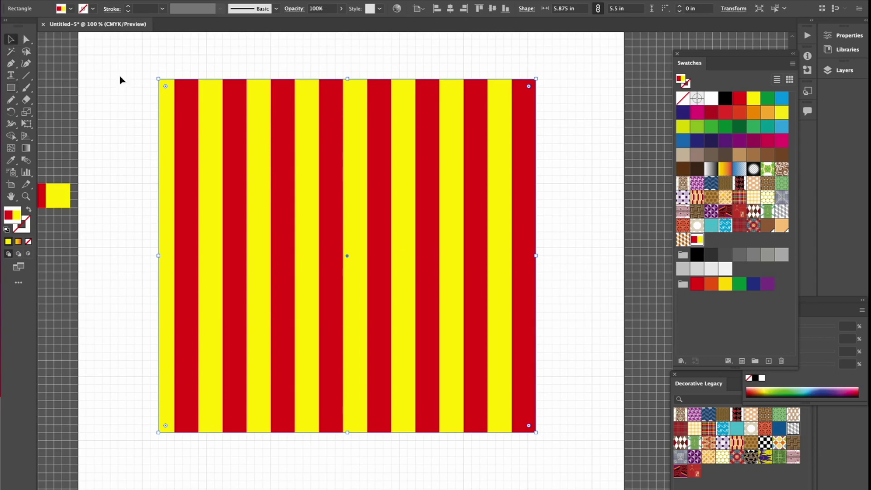
right_click(317, 174)
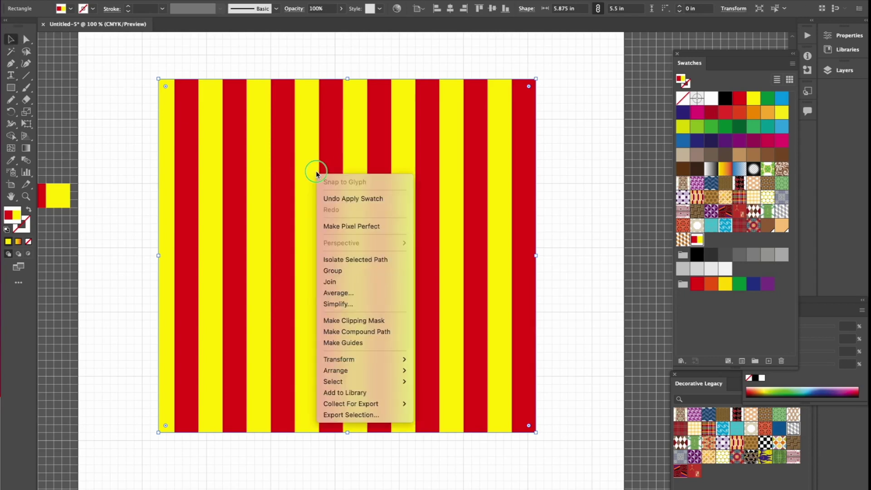
mouse_move(367, 361)
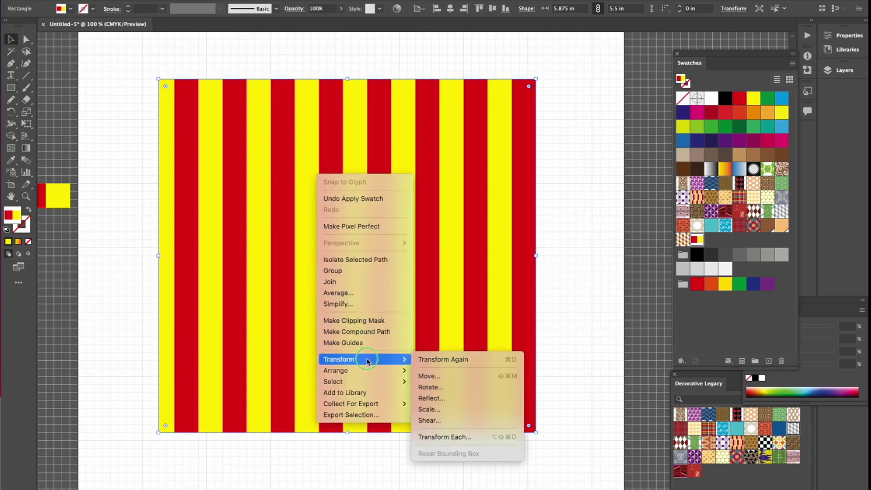
left_click(450, 389)
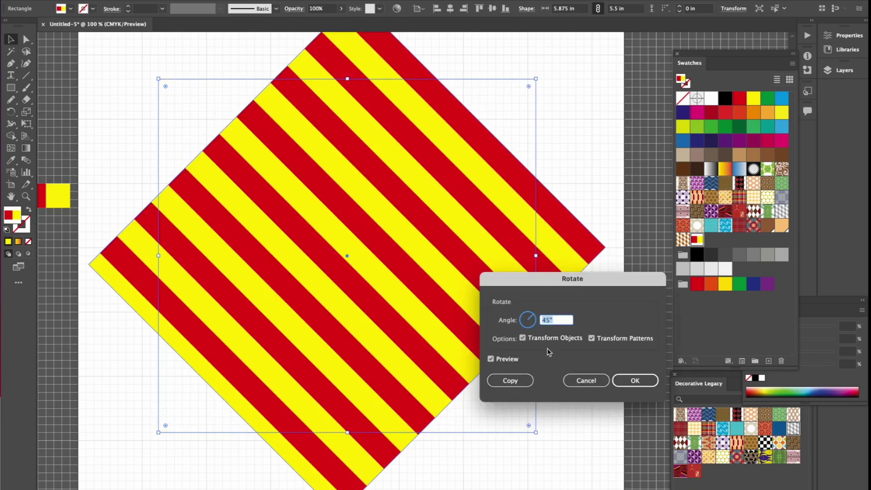
left_click(543, 339)
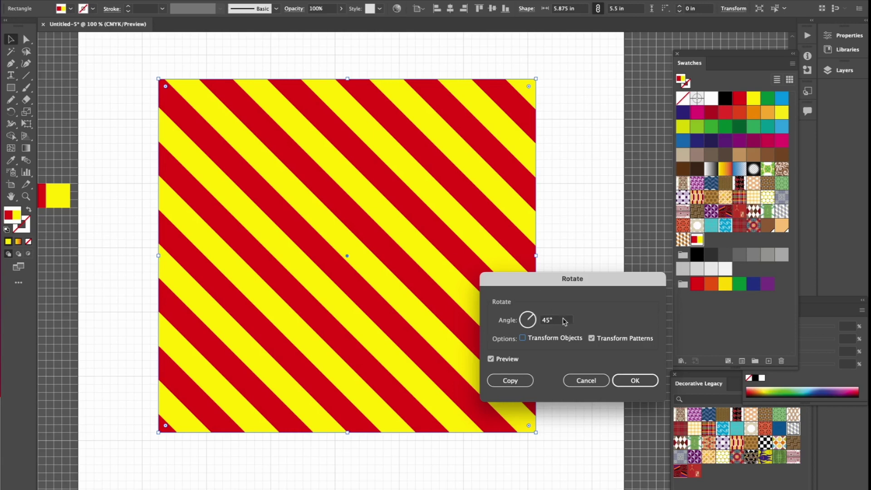
left_click(524, 320)
type("90")
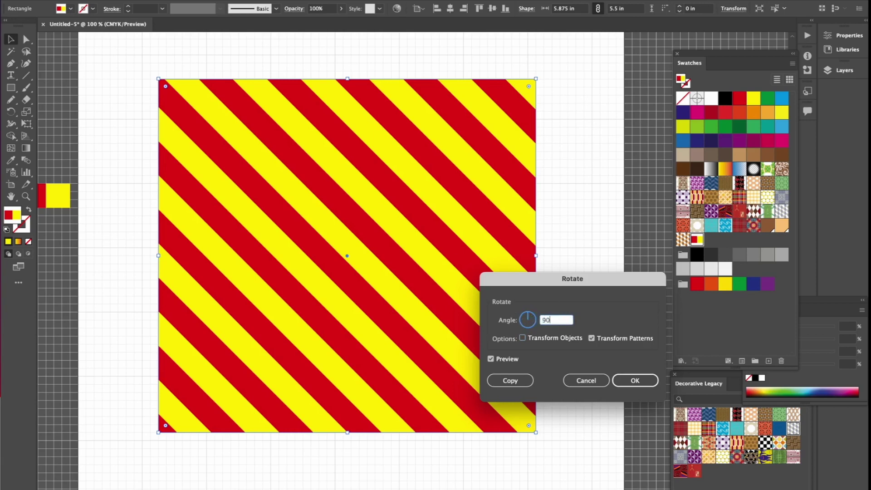
key("Tab")
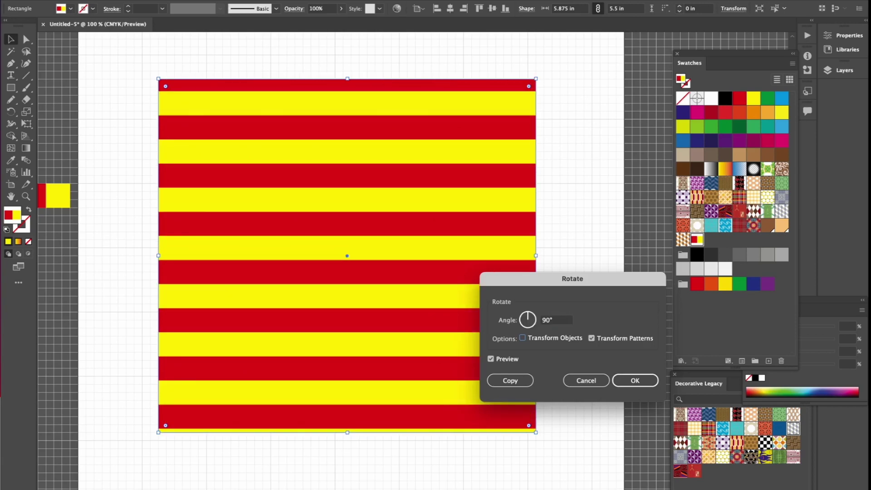
left_click(528, 320)
type("45")
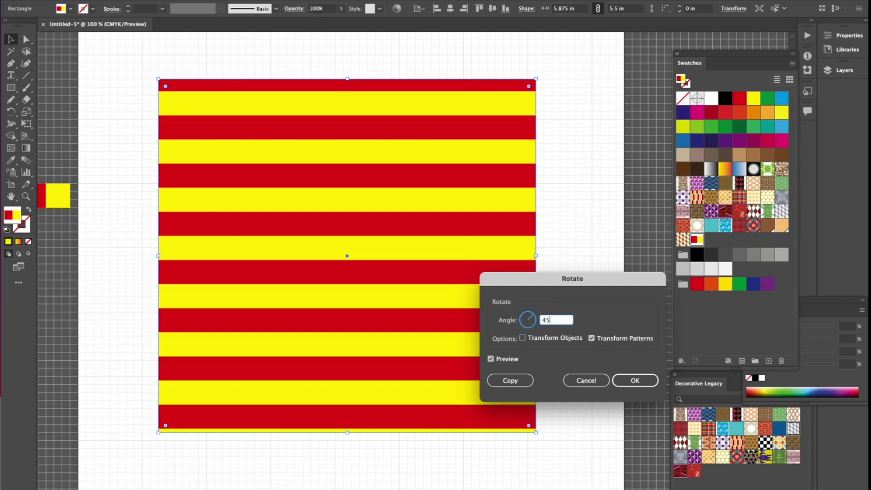
key("Tab")
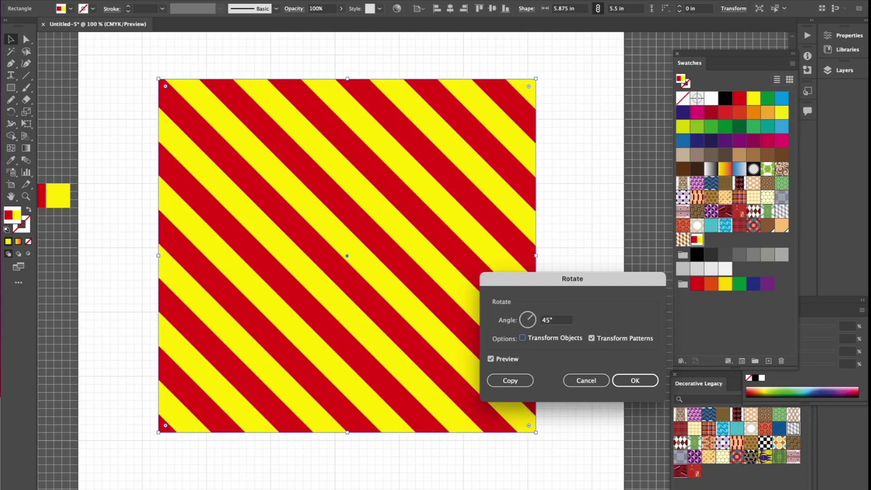
left_click(545, 321)
type("-45")
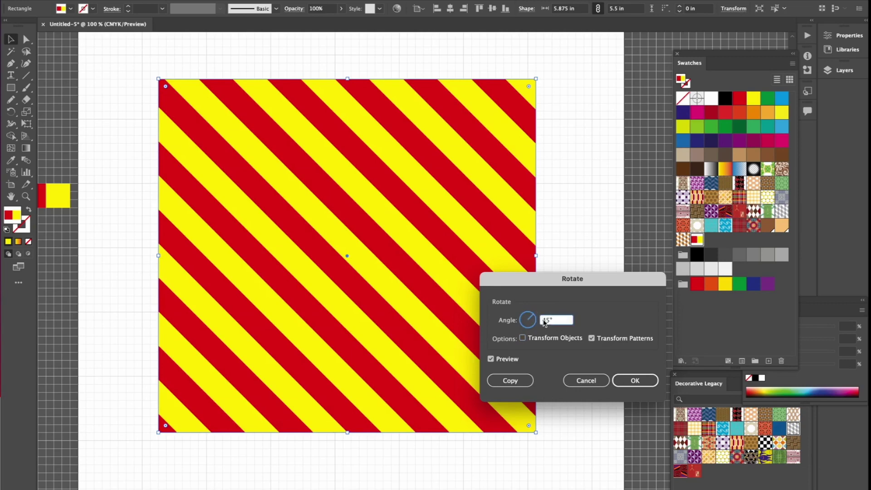
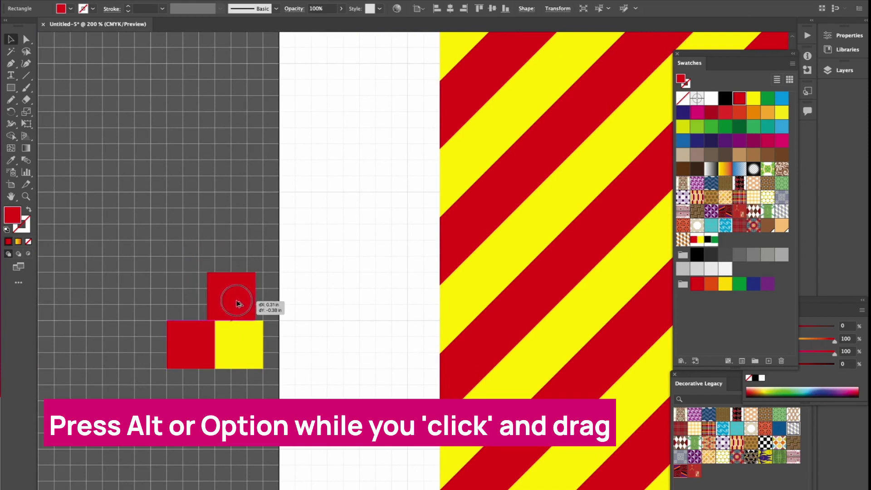
Copy the yellow square diagonally up and left to complete the two-by-two red-and-yellow checkerboard tile
left_click(251, 343)
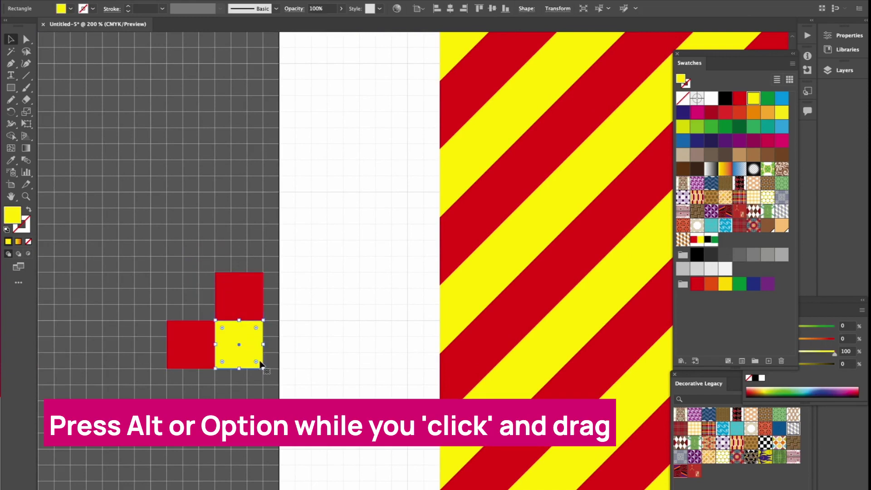
left_click_drag(257, 355, 209, 307)
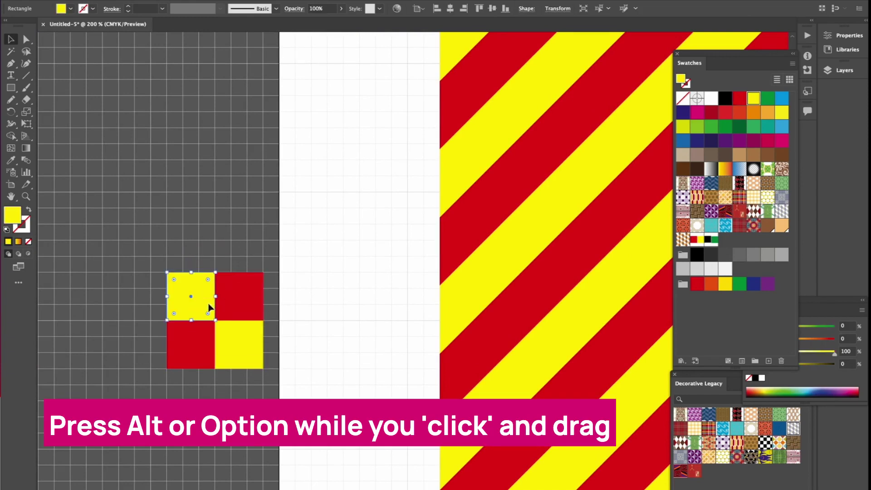
left_click(208, 260)
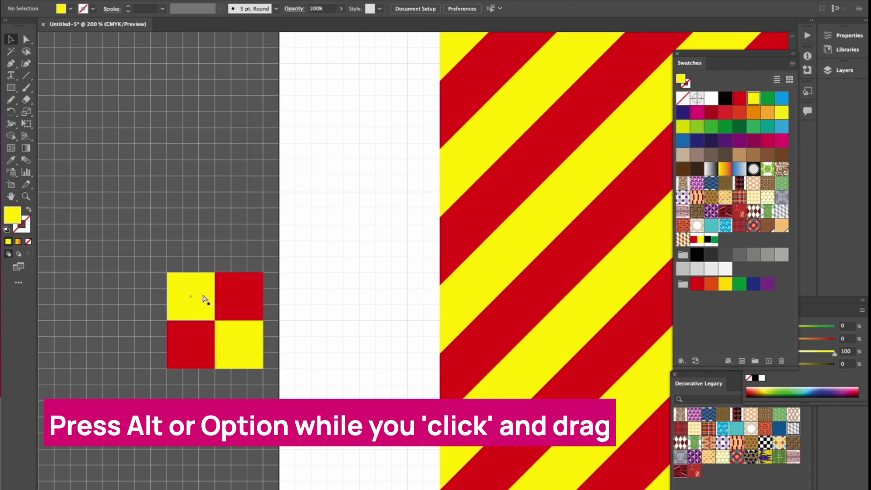
Add the whole two-by-two red-and-yellow checkerboard tile as a new pattern swatch
key("ctrl+equal")
key("ctrl+equal")
key("ctrl+equal")
key("ctrl+a")
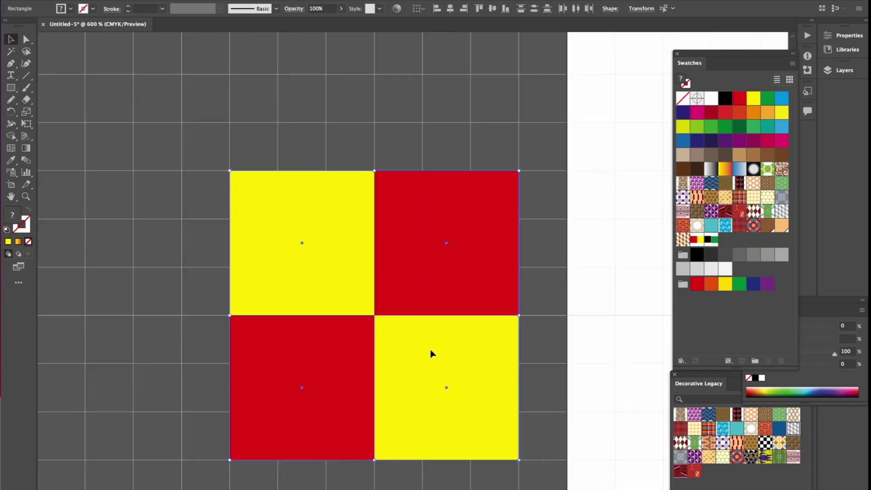
left_click_drag(298, 204, 730, 243)
key("ctrl+minus")
key("ctrl+minus")
left_click(609, 258)
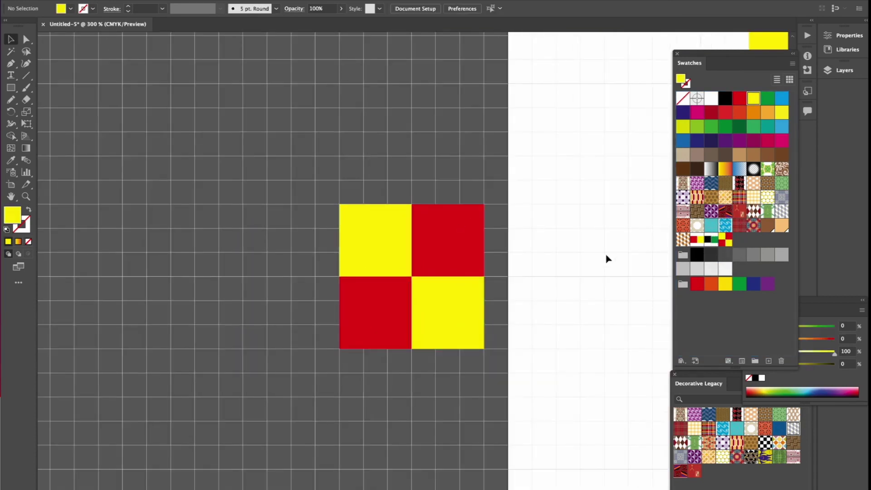
Fill the large striped rectangle on the artboard with the new red-and-yellow checkerboard swatch
key("ctrl+minus")
scroll(608, 259, "right", 10)
key("ctrl+minus")
scroll(607, 259, "right", 5)
scroll(607, 258, "up", 1)
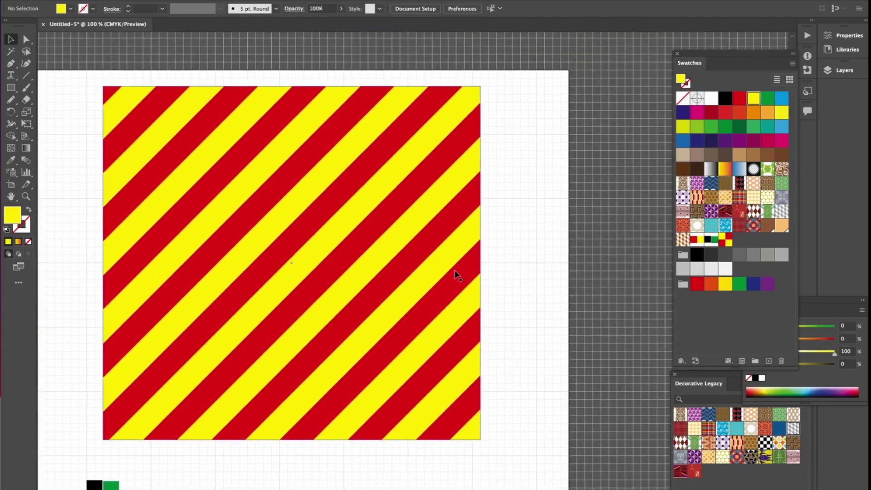
scroll(457, 275, "left", 3)
scroll(457, 275, "up", 1)
left_click(440, 274)
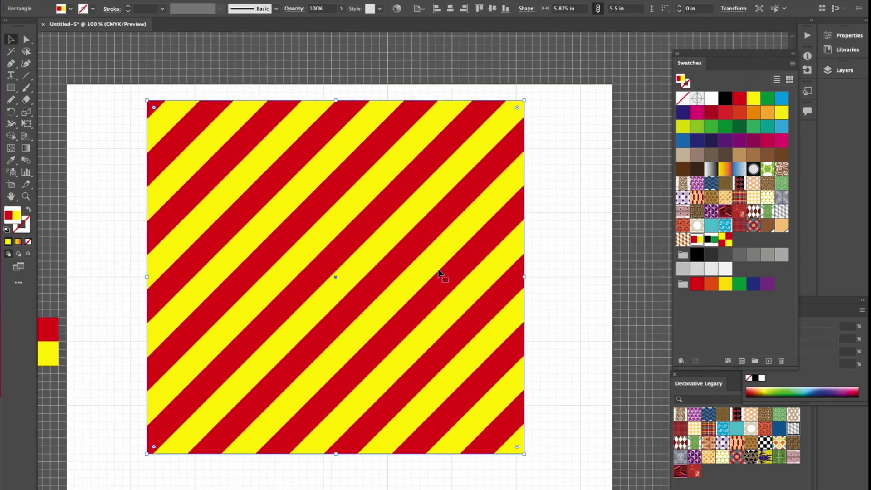
left_click(725, 239)
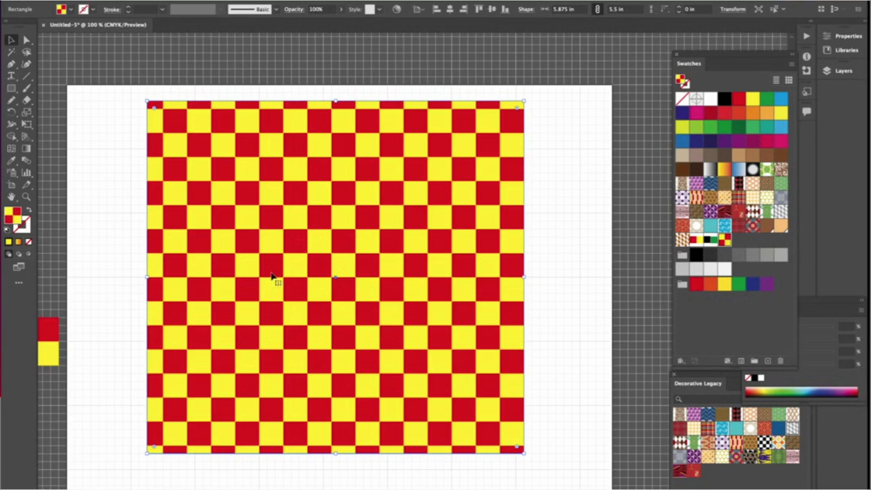
Rotate only the checkerboard pattern inside the rectangle by -45°, leaving object transformation off
right_click(276, 274)
left_click(399, 425)
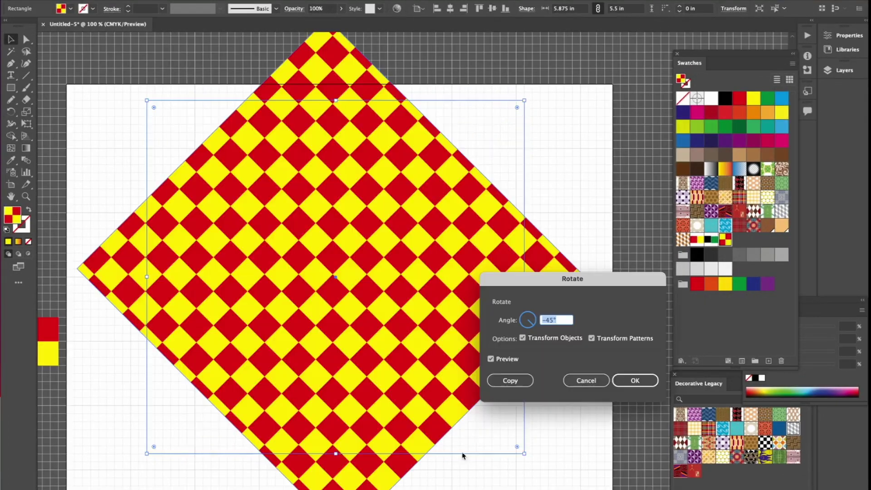
left_click(543, 339)
left_click(634, 381)
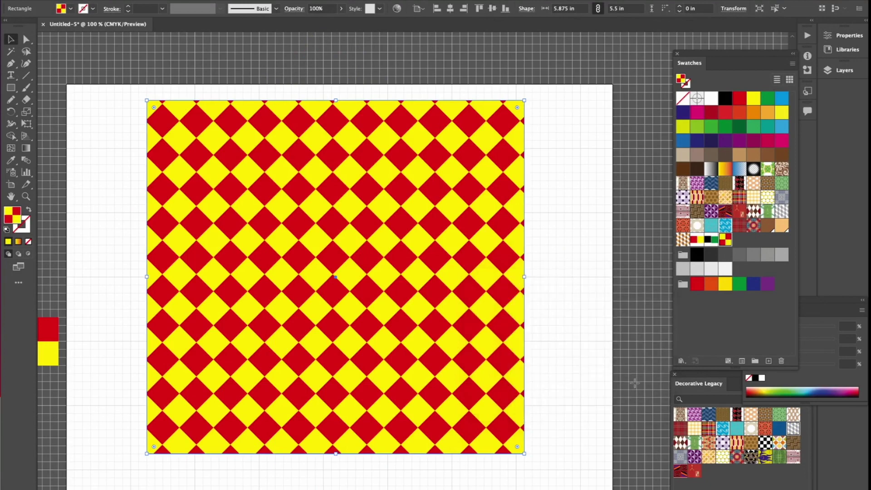
left_click(591, 353)
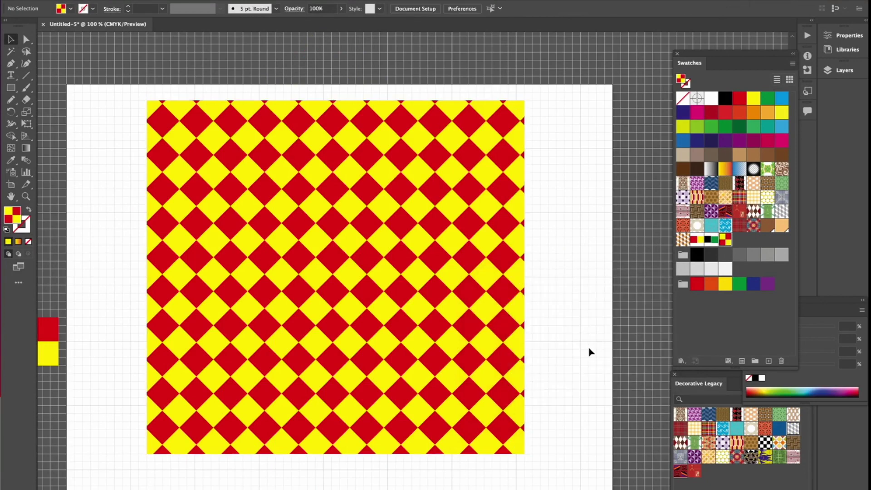
scroll(590, 351, "left", 4)
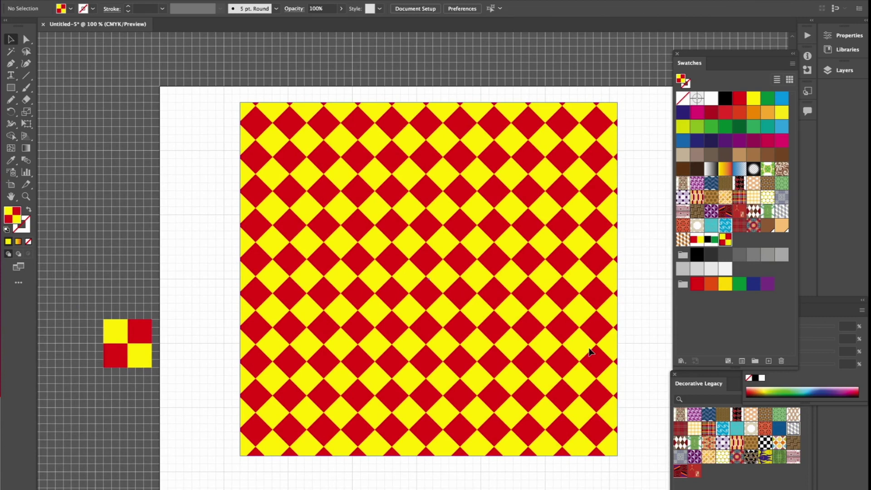
scroll(590, 352, "right", 3)
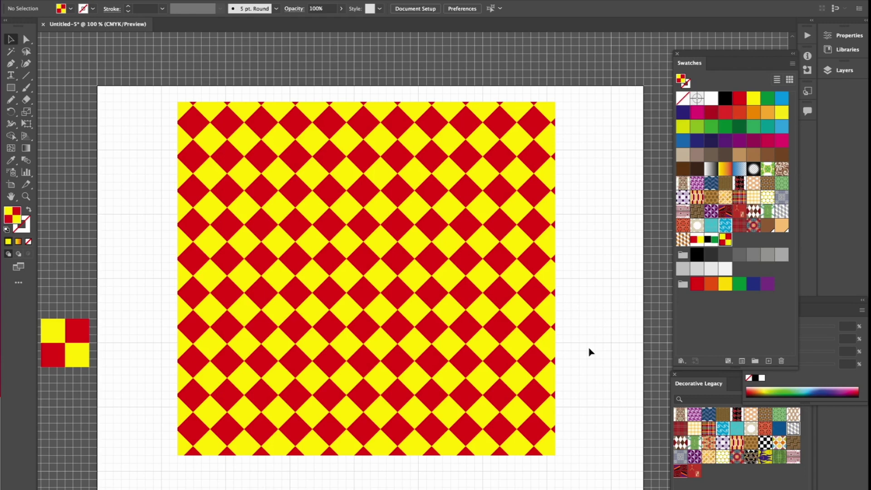
left_click(447, 276)
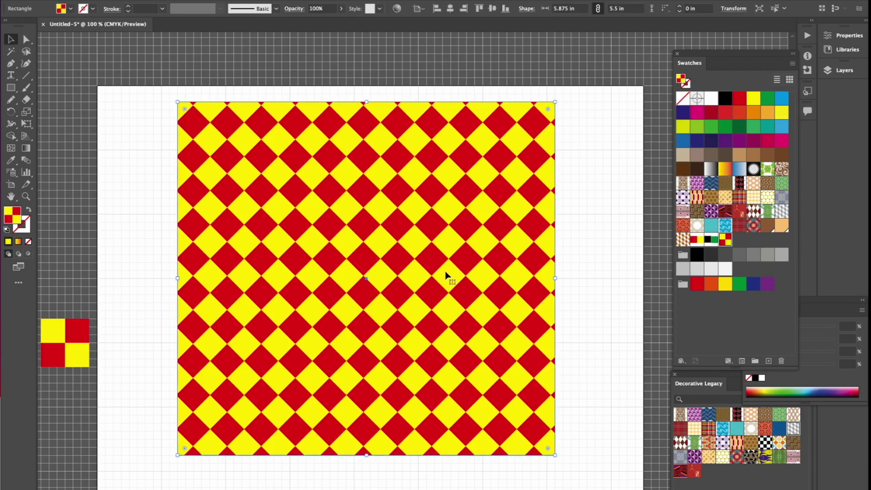
left_click(793, 64)
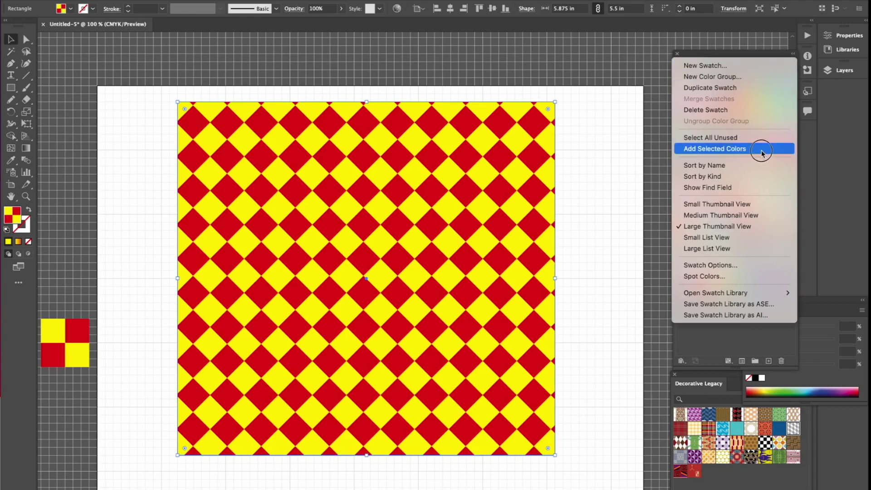
left_click(584, 223)
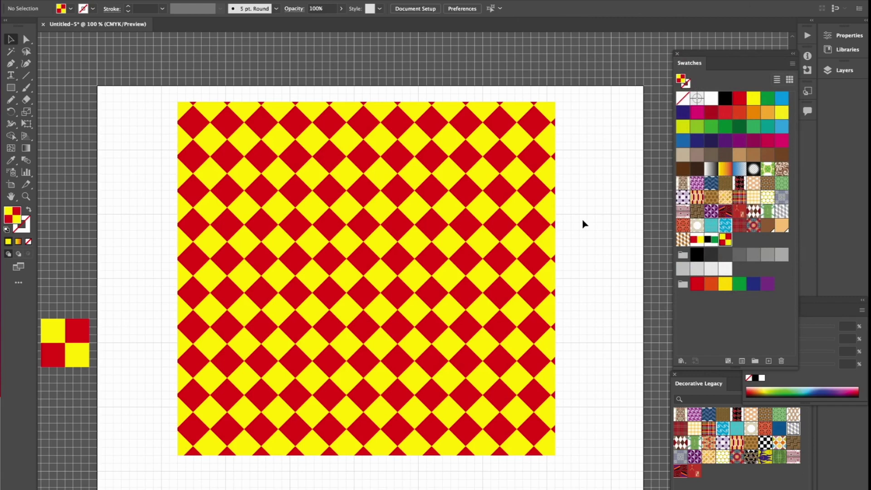
Recolor the two yellow squares of the checkerboard tile beside the artboard black
scroll(584, 223, "left", 5)
scroll(584, 224, "down", 1)
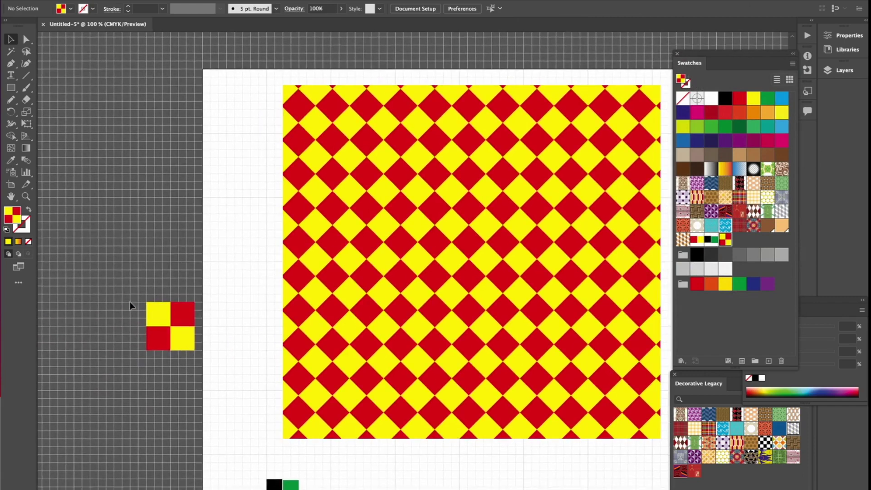
scroll(168, 325, "up", 3)
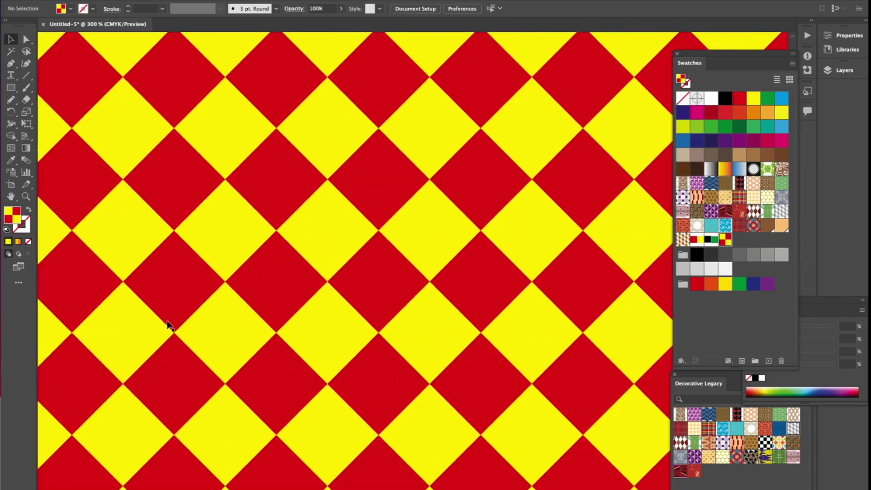
scroll(169, 325, "left", 1)
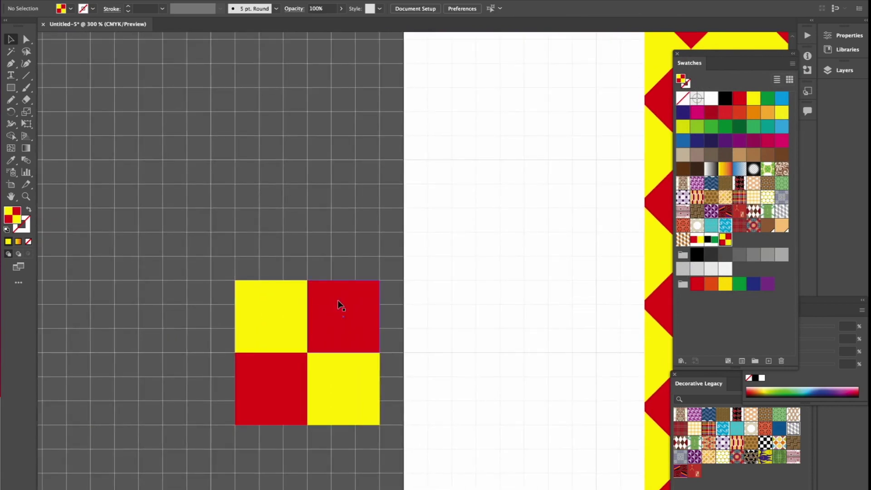
left_click(299, 310)
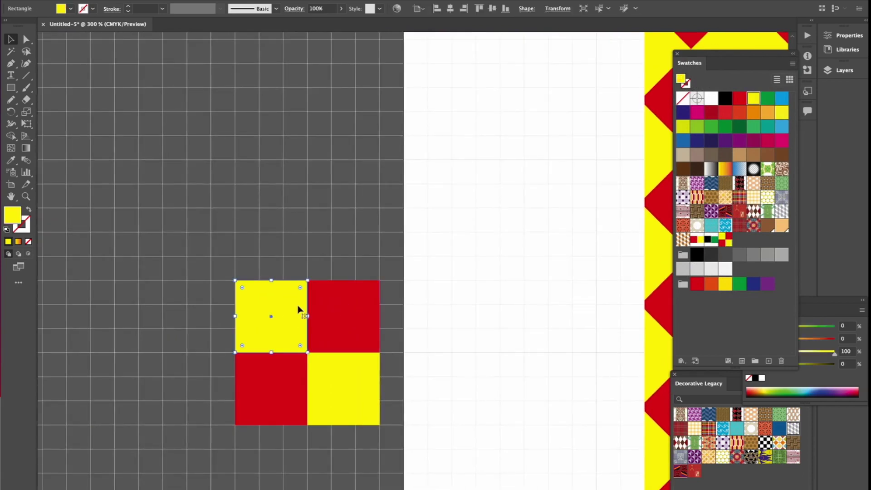
left_click(725, 99)
left_click(352, 401)
left_click(725, 98)
left_click(308, 234)
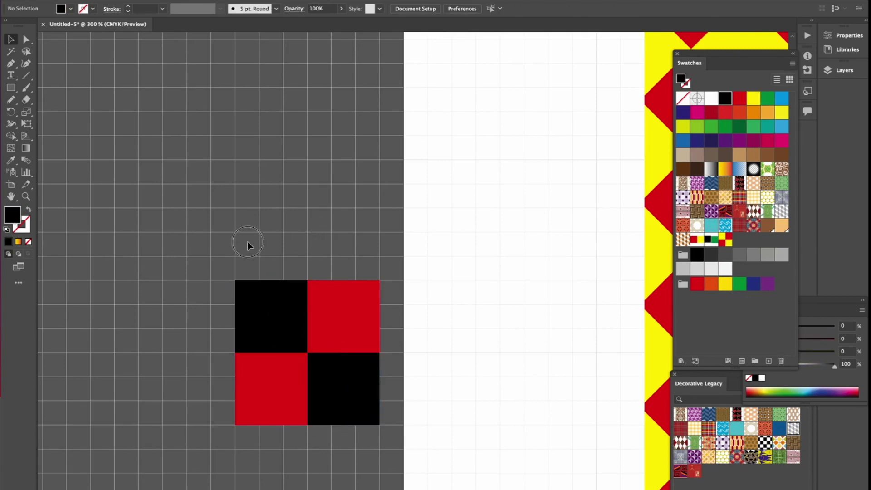
Replace the red-and-yellow checkerboard swatch with the red-and-black tile so the filled rectangle updates
key("ctrl+a")
left_click_drag(301, 306, 743, 239)
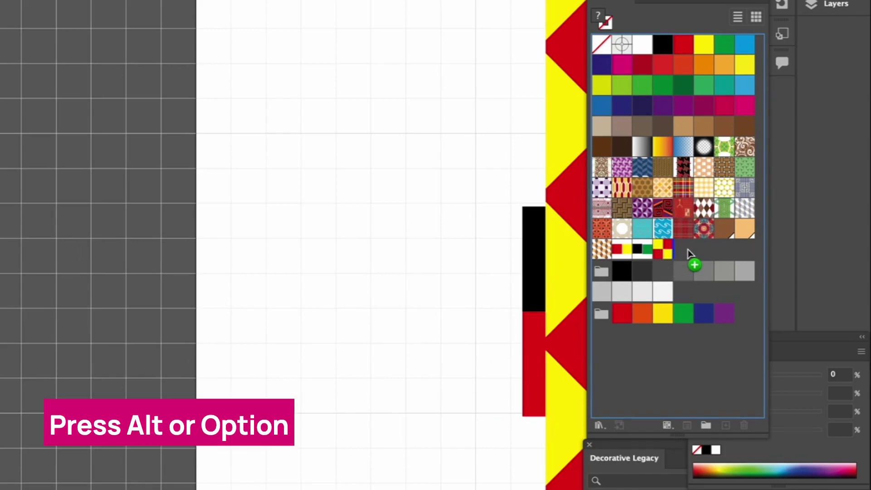
left_click_drag(688, 253, 671, 258)
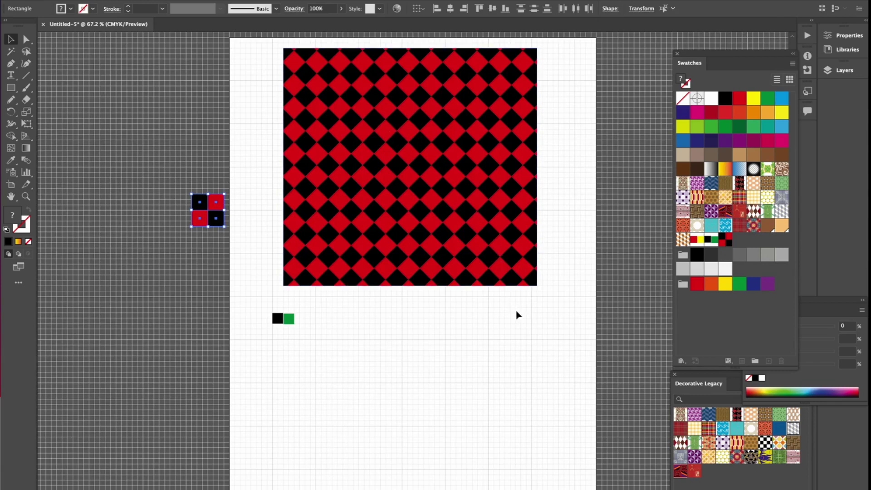
left_click(382, 322)
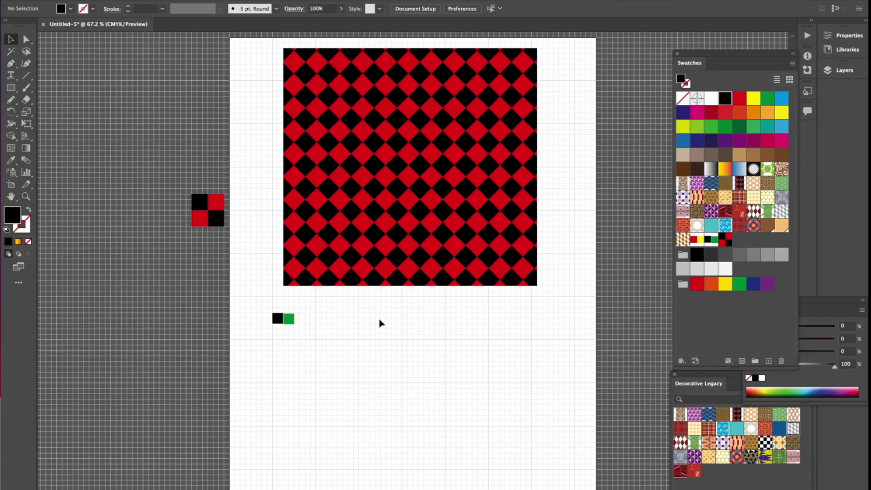
Draw an ellipse about 0.54 by 0.50 in over the center of the red-and-black tile and fill it yellow
scroll(381, 323, "up", 2)
scroll(380, 323, "left", 4)
key("ctrl+equal")
key("ctrl+equal")
key("ctrl+equal")
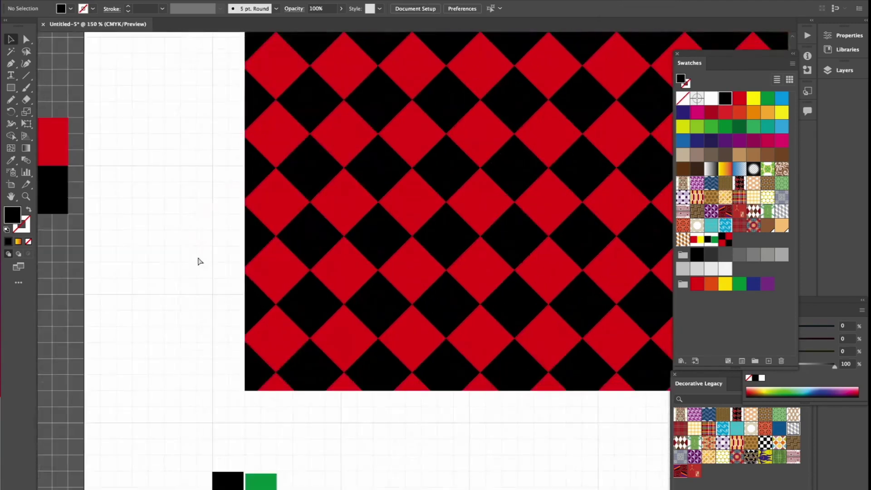
scroll(198, 261, "left", 4)
scroll(198, 261, "up", 1)
scroll(199, 261, "left", 4)
scroll(199, 261, "up", 1)
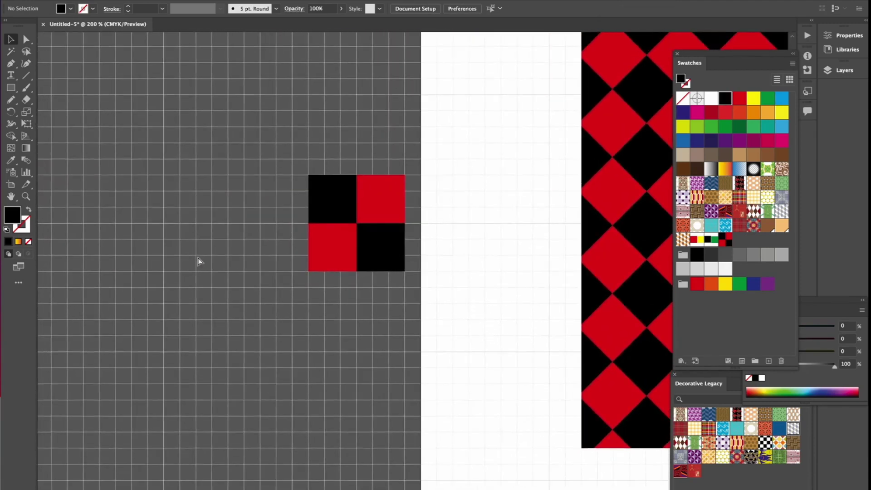
key("ctrl+equal")
key("ctrl+equal")
left_click_drag(11, 88, 53, 112)
left_click_drag(232, 108, 372, 236)
left_click(754, 98)
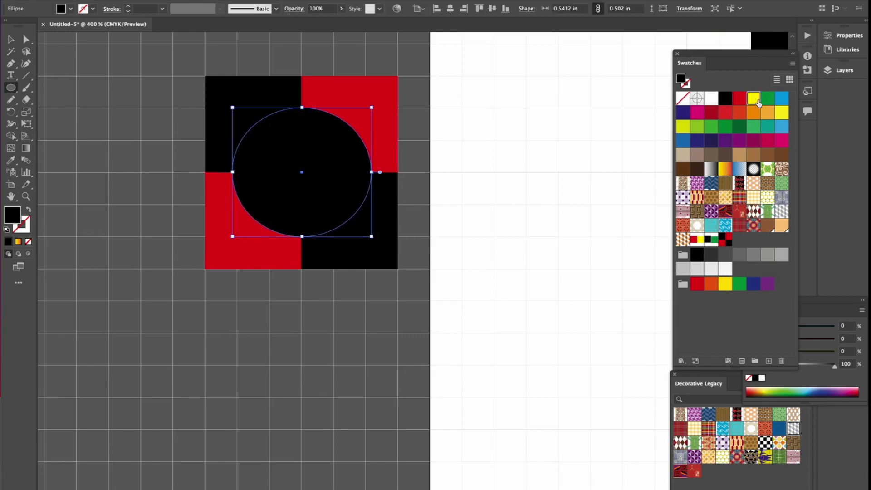
Select the tile together with its yellow ellipse and replace the red-and-black checkerboard swatch with it
left_click(10, 39)
left_click_drag(167, 86, 443, 292)
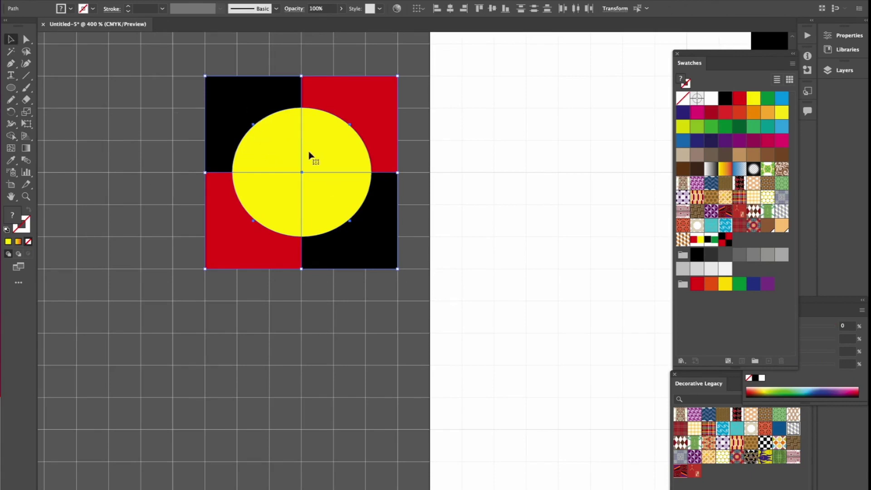
left_click_drag(200, 66, 461, 354)
left_click_drag(243, 110, 725, 245)
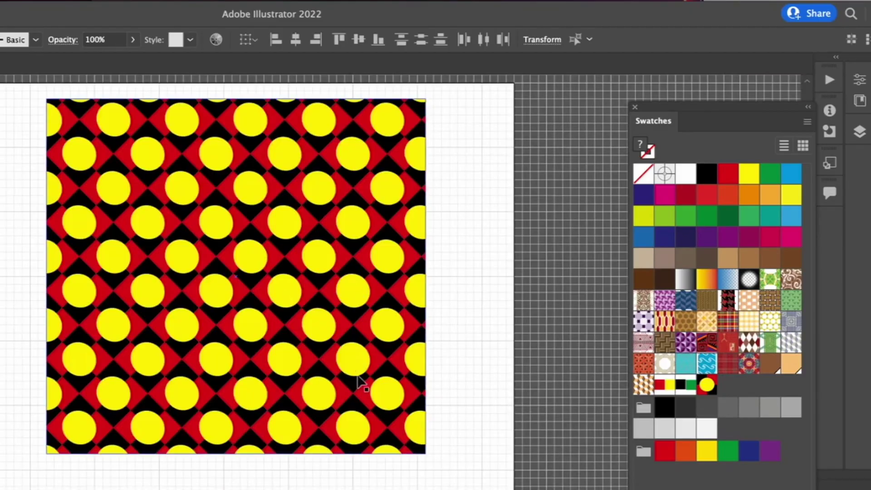
Reapply the yellow-ellipse pattern swatch to the large rectangle to clear the pattern's rotation
left_click(274, 284)
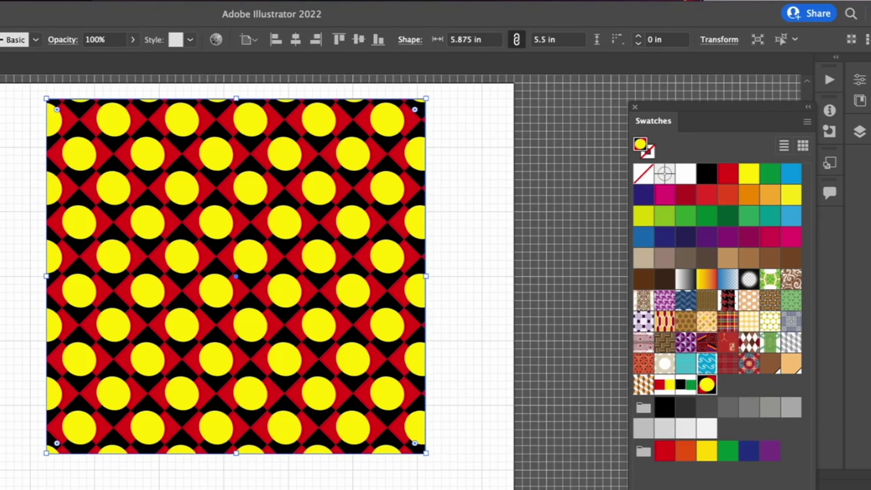
left_click(707, 385)
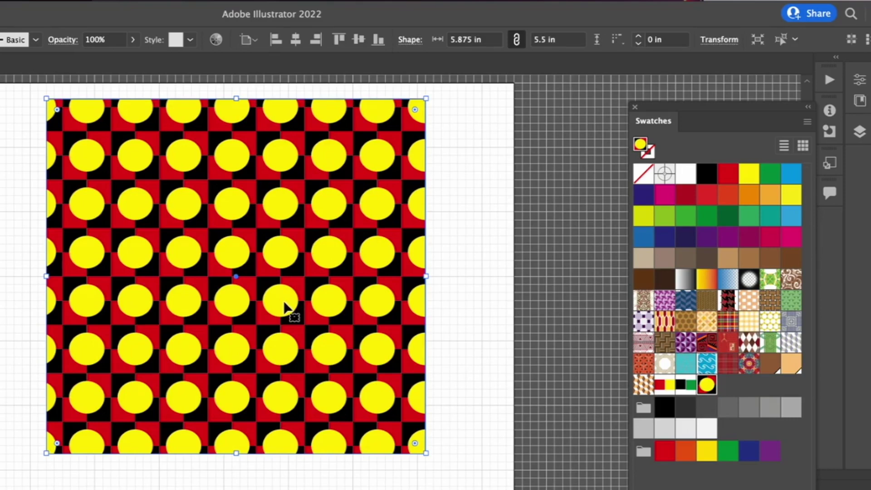
scroll(284, 308, "up", 3)
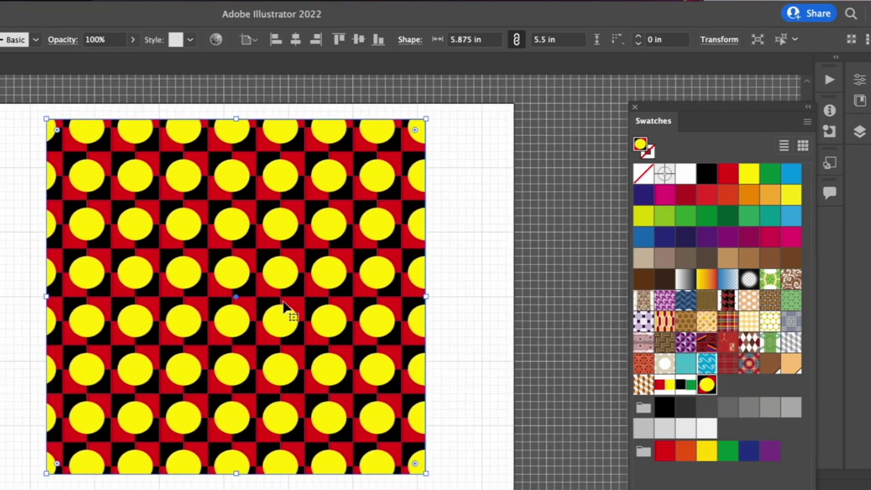